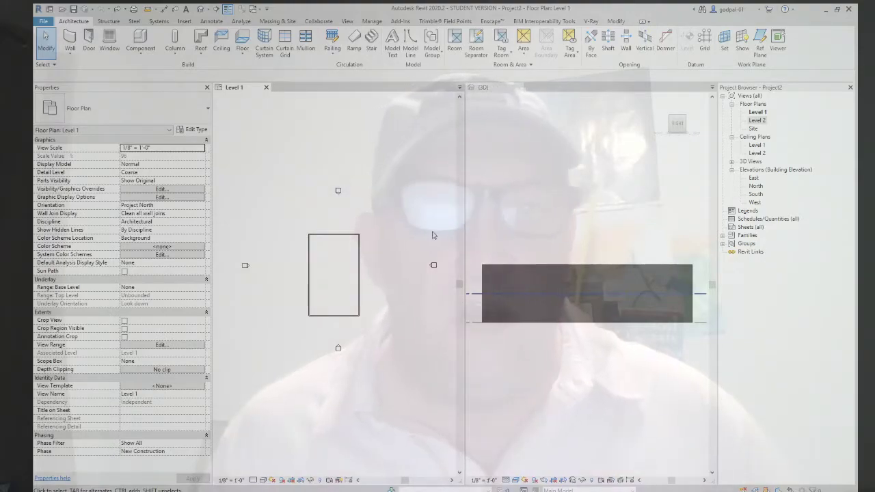
# Delete the existing roof in the 3D view, then return to the Level 1 plan
pyautogui.click(662, 111)
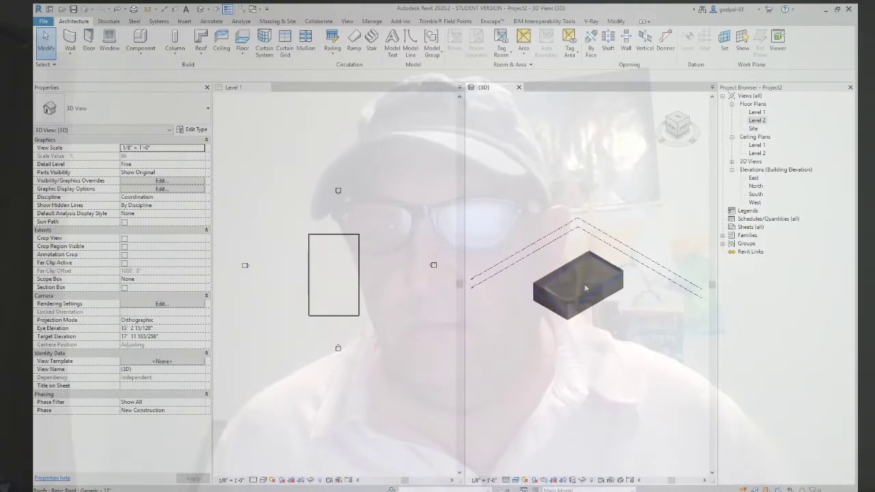
pyautogui.click(576, 286)
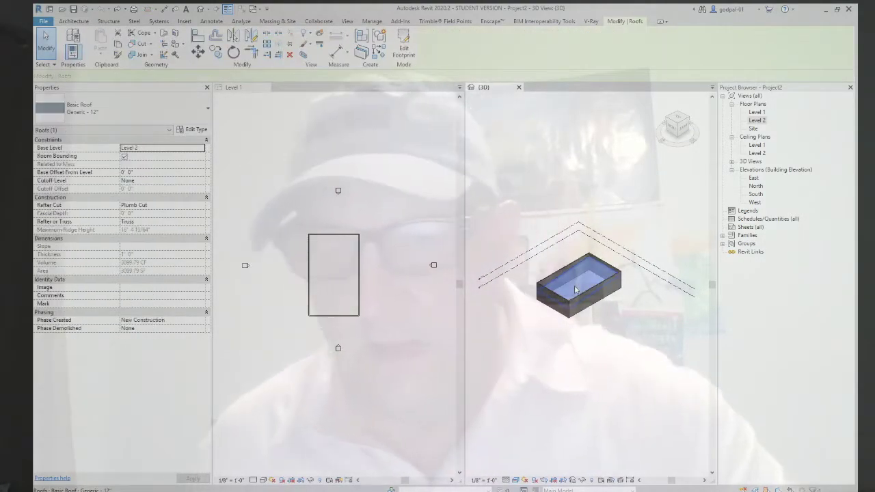
pyautogui.press('Delete')
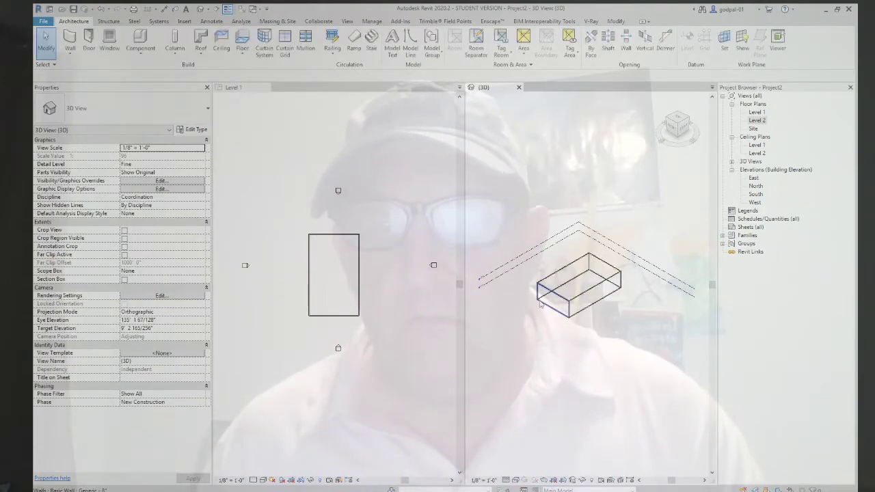
pyautogui.scroll(3, 540, 306)
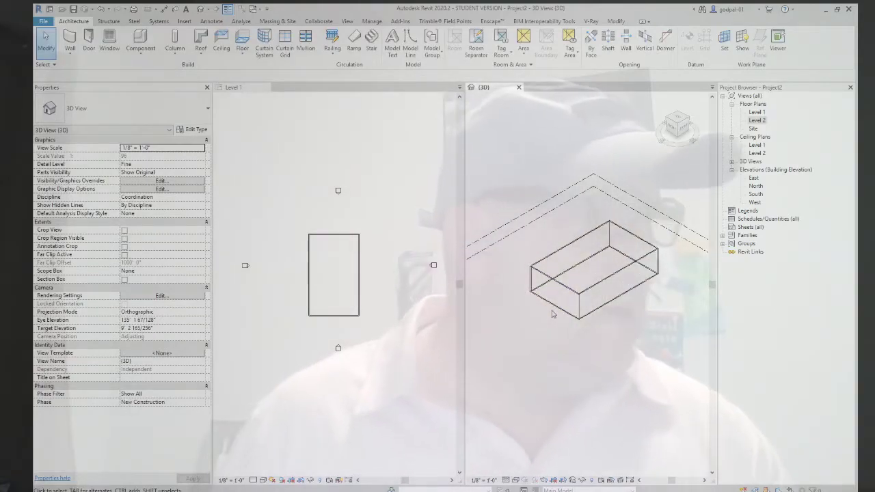
pyautogui.click(365, 277)
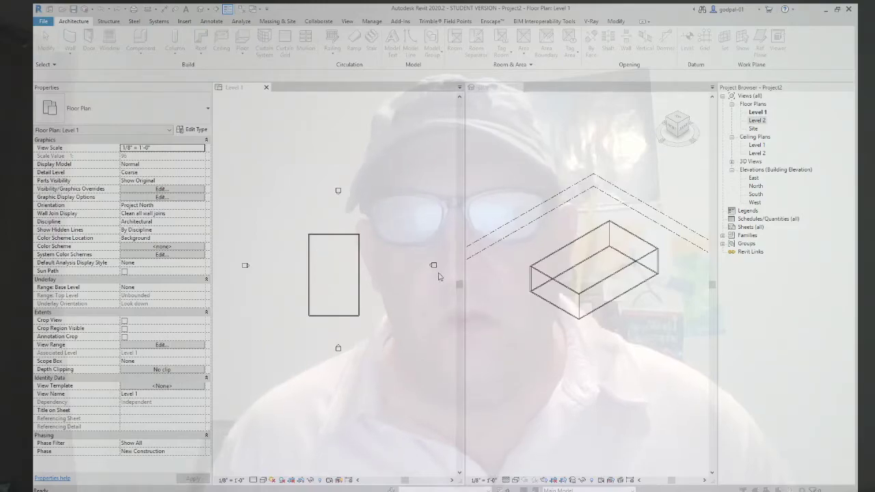
# Pick the walls as roof footprint edges and finish a 9"/12" sloped footprint roof
pyautogui.click(309, 273)
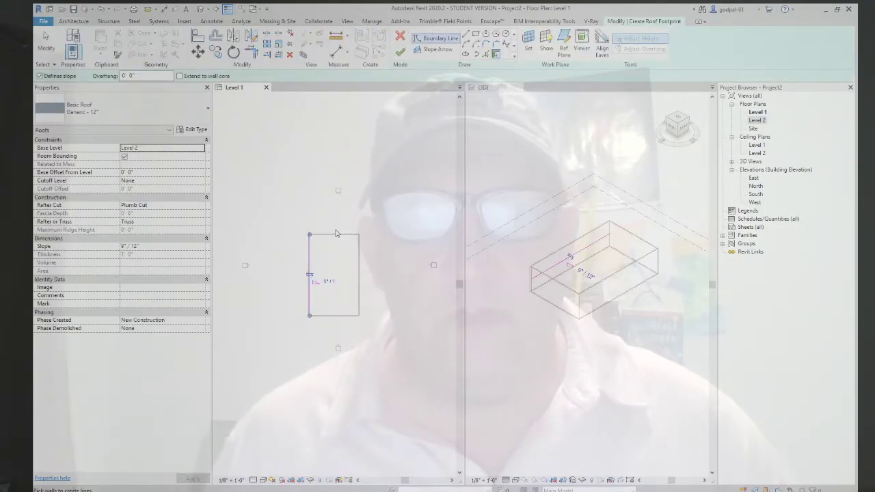
pyautogui.click(357, 263)
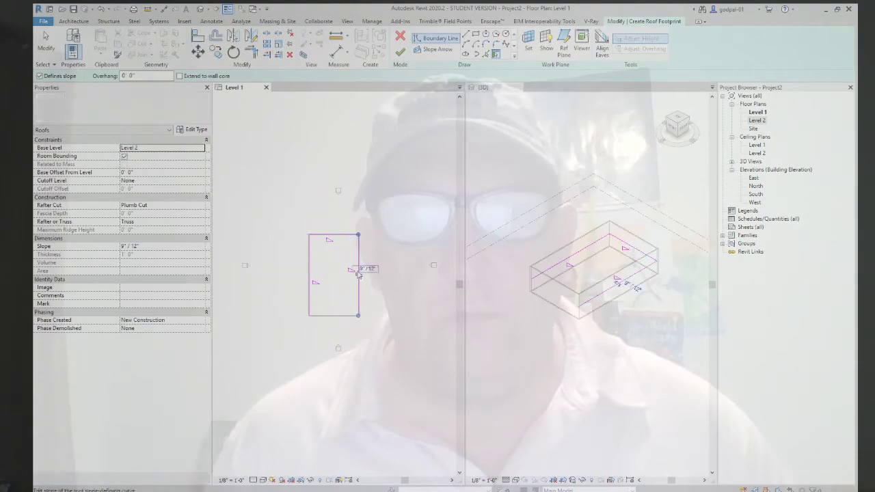
pyautogui.click(338, 314)
pyautogui.scroll(2, 326, 294)
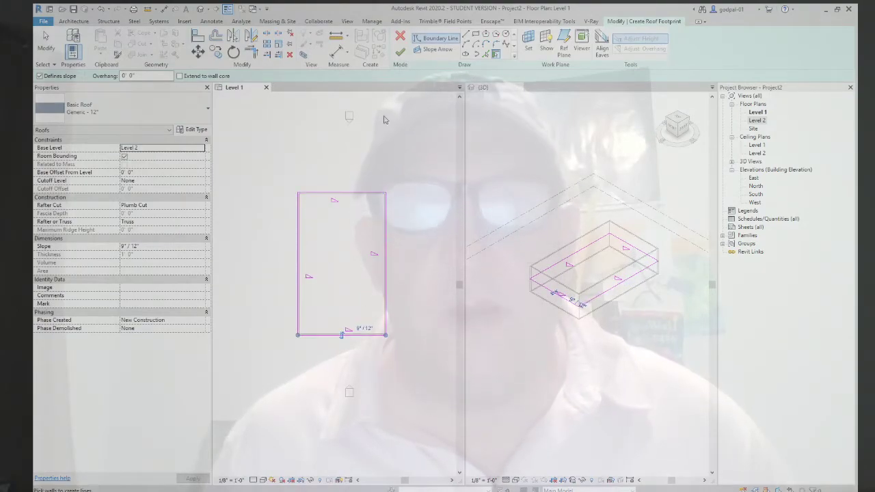
pyautogui.click(399, 51)
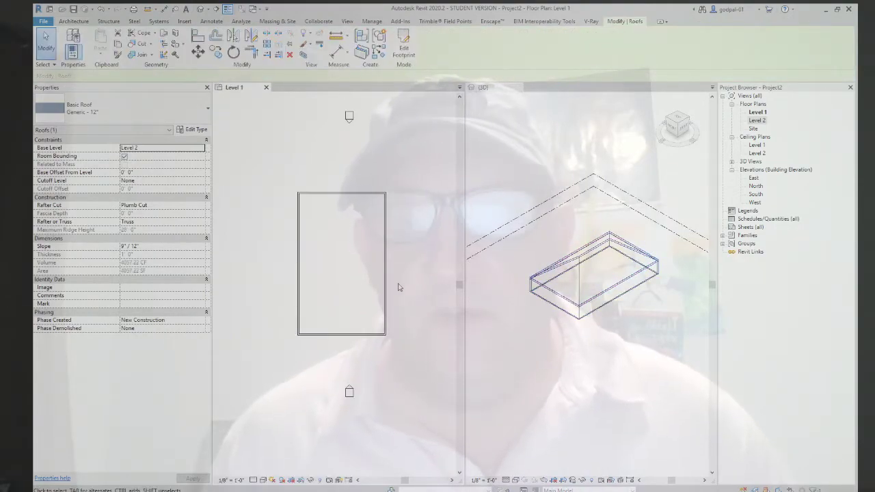
# Check the new gable roof from the ViewCube Front view, then return to Home
pyautogui.click(414, 325)
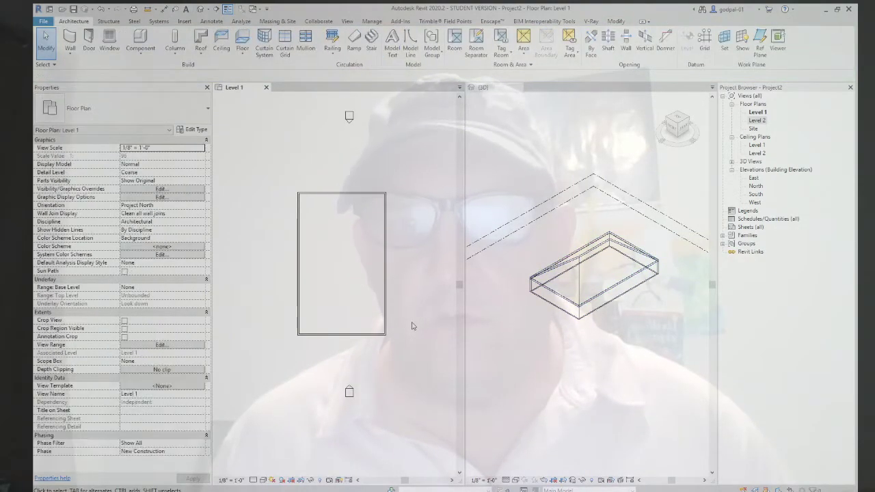
pyautogui.click(672, 133)
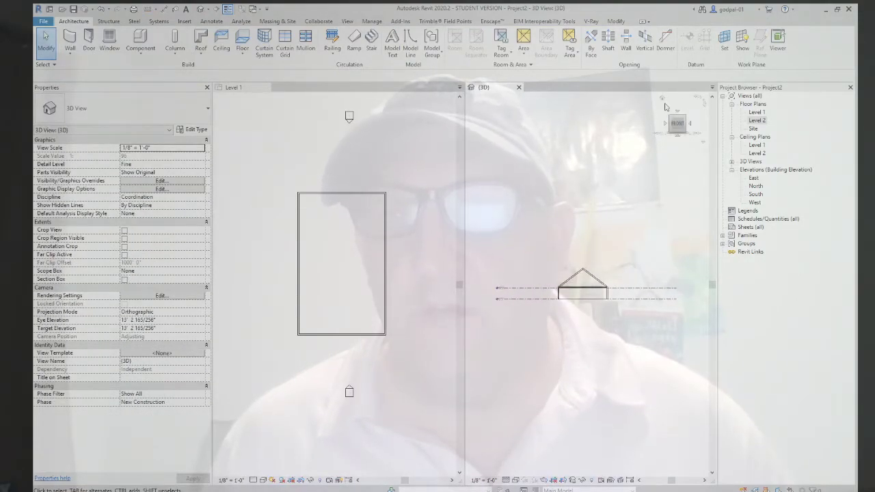
pyautogui.click(662, 99)
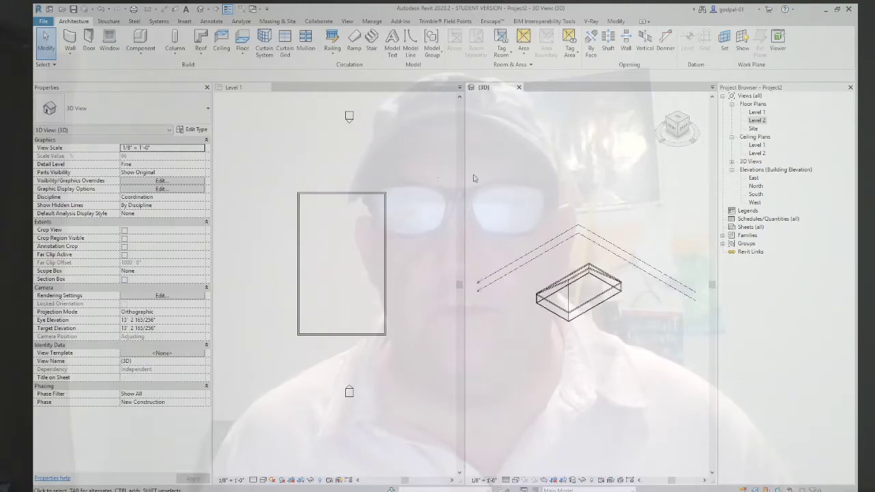
pyautogui.click(350, 176)
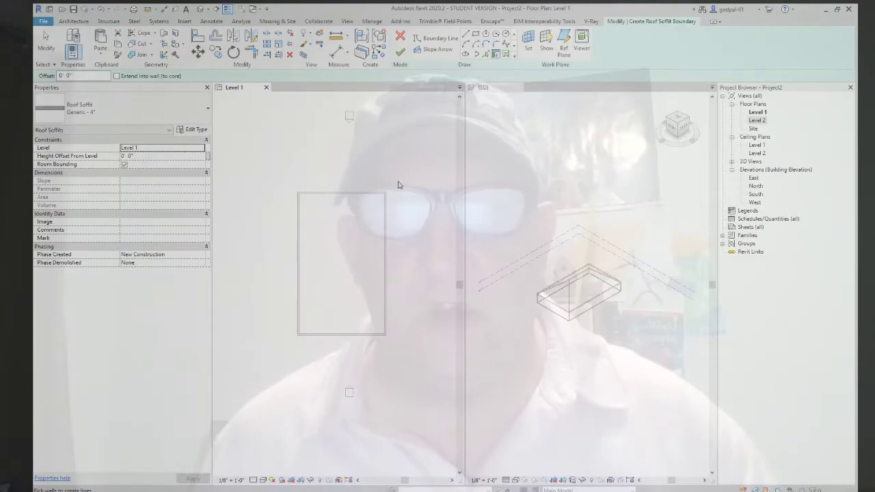
pyautogui.click(400, 37)
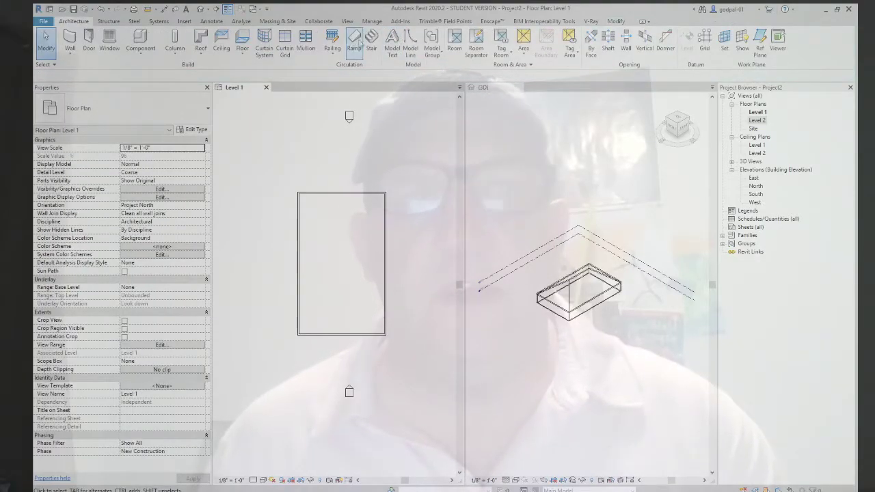
# Draw a building section across the plan and open Section 1
pyautogui.click(348, 21)
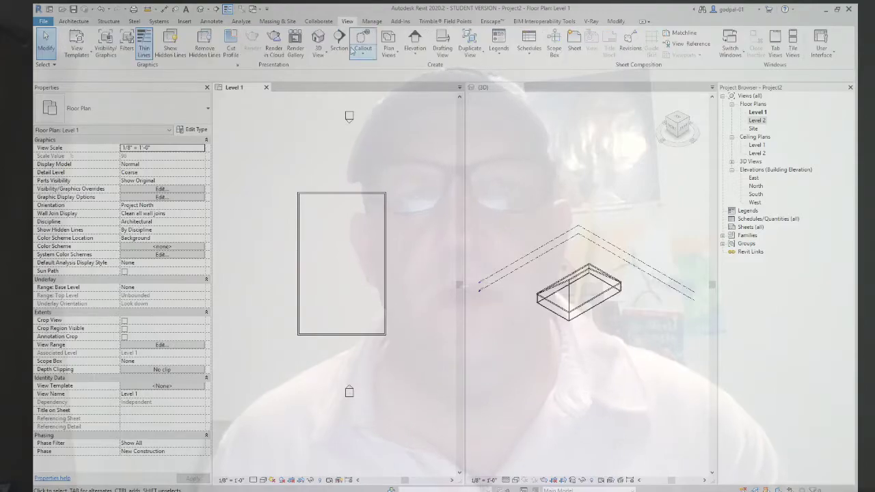
pyautogui.click(339, 47)
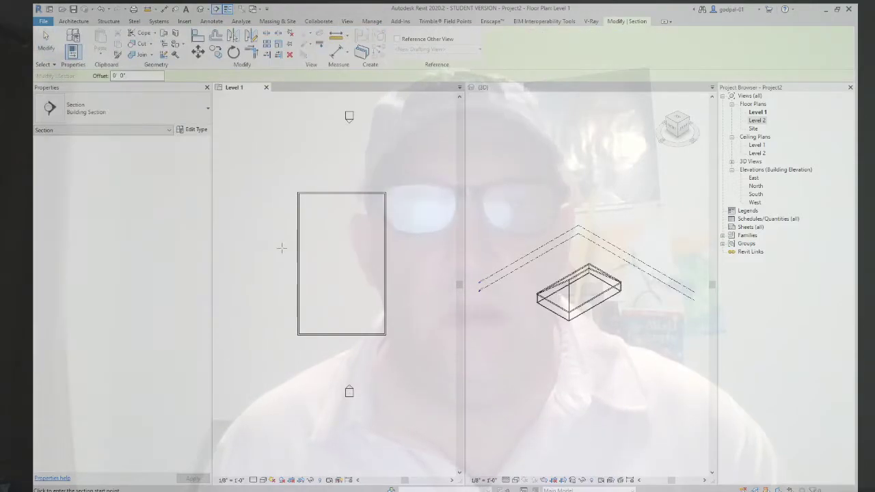
pyautogui.click(260, 321)
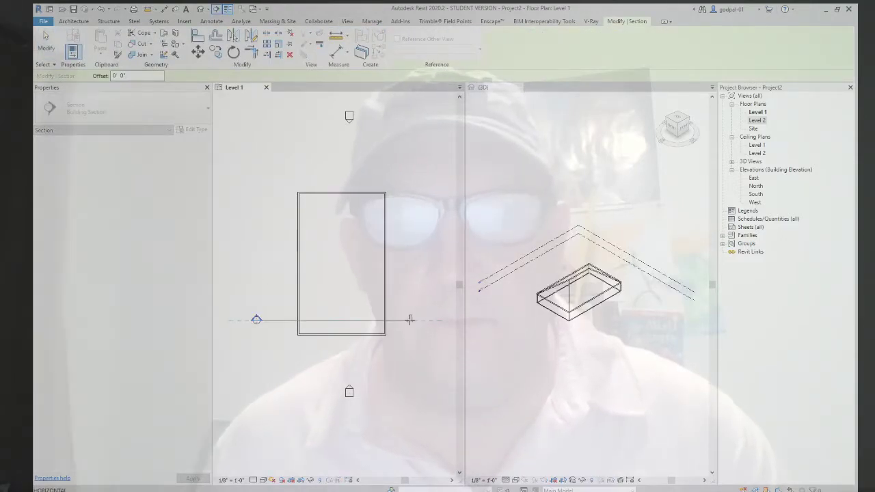
pyautogui.click(409, 320)
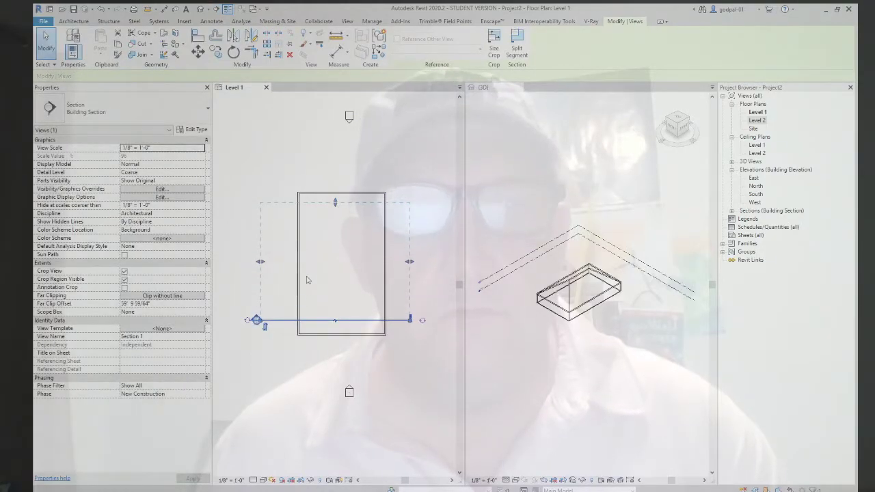
pyautogui.doubleClick(307, 138)
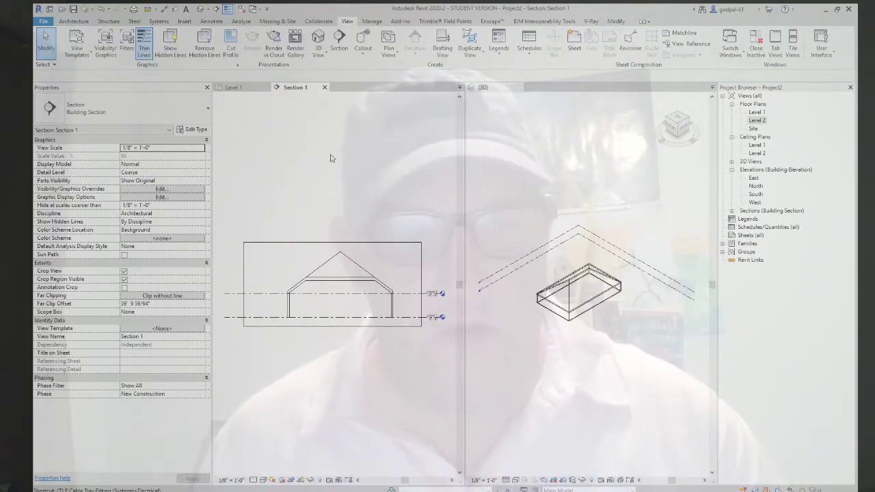
# Tile Section 1, the Level 1 plan and 3D view, framing the eave
pyautogui.click(793, 47)
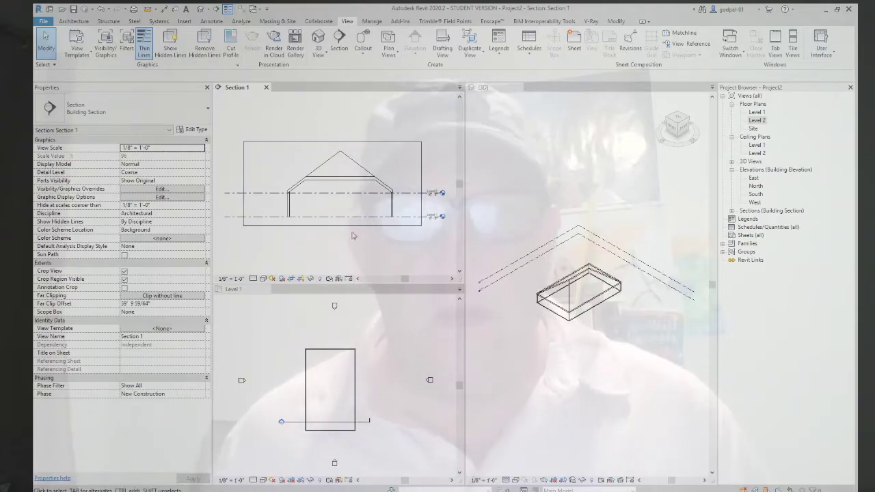
pyautogui.scroll(3, 356, 203)
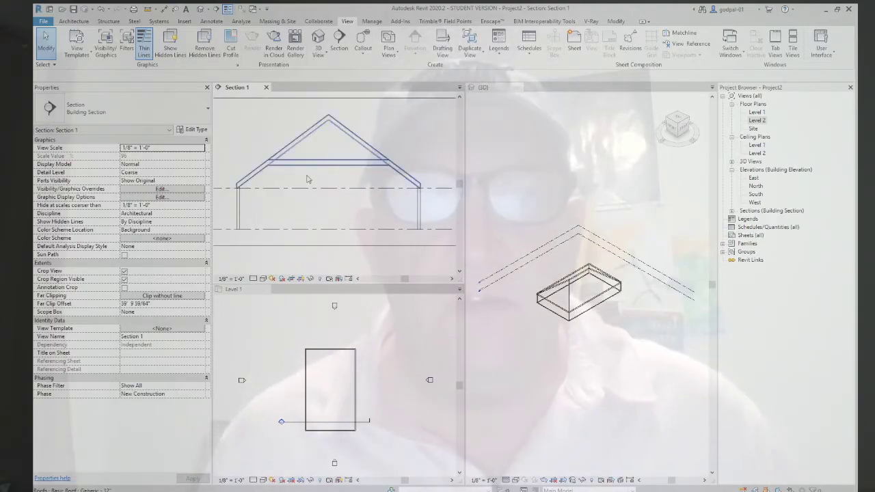
pyautogui.scroll(4, 243, 205)
pyautogui.moveTo(243, 209); pyautogui.dragTo(258, 206, button='middle')
pyautogui.scroll(-3, 290, 231)
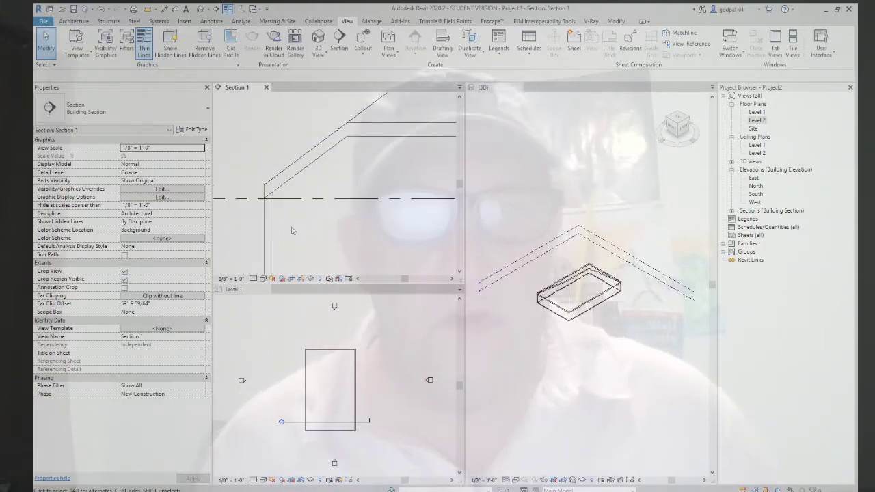
pyautogui.click(326, 380)
pyautogui.scroll(1, 329, 374)
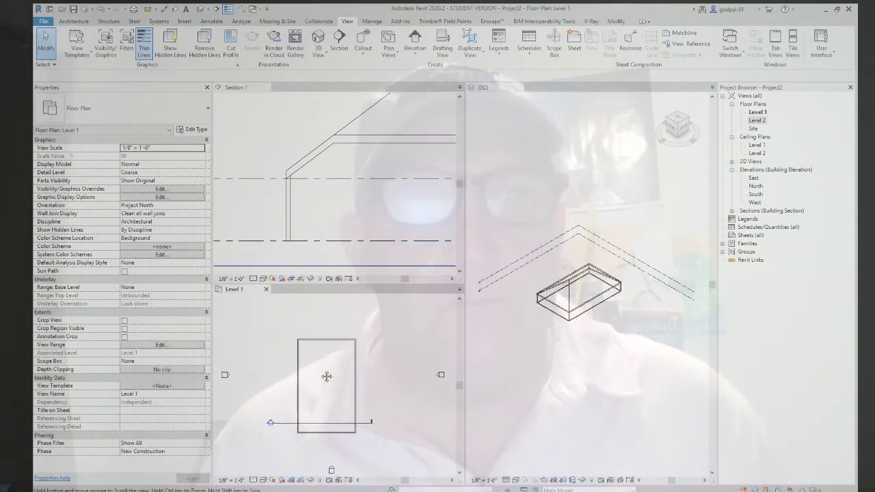
# Sketch a Generic 4" roof soffit at Level 2 by picking the chain of four walls
pyautogui.click(72, 21)
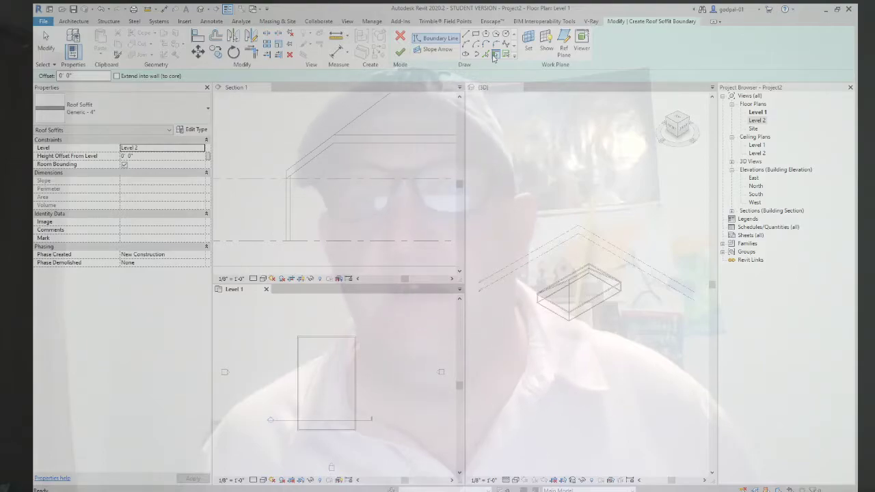
pyautogui.click(495, 55)
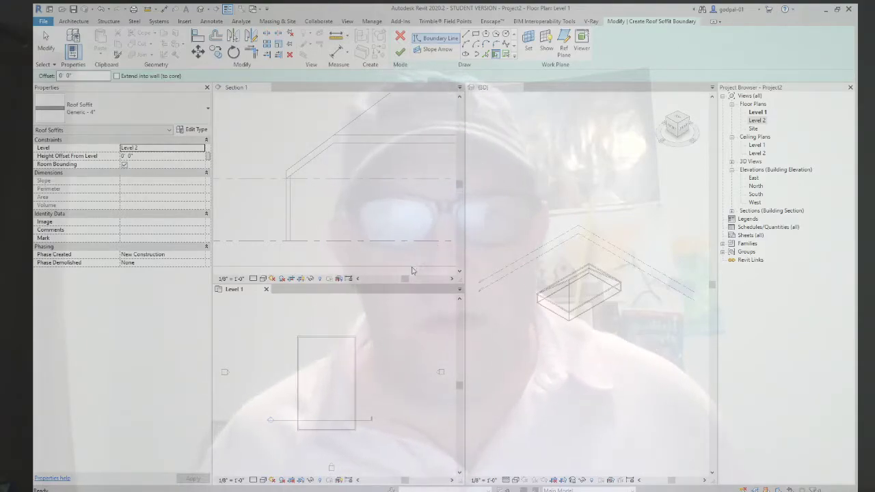
pyautogui.press('Tab')
pyautogui.click(315, 343)
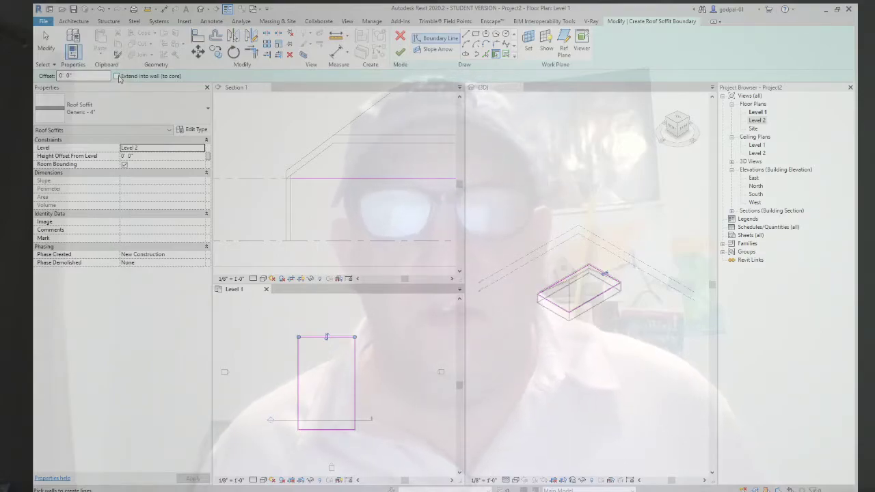
pyautogui.scroll(5, 325, 344)
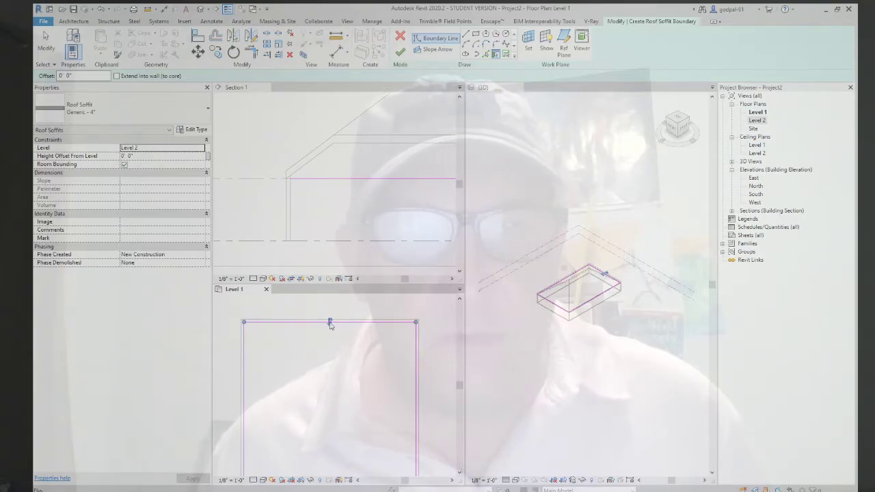
pyautogui.scroll(1, 330, 325)
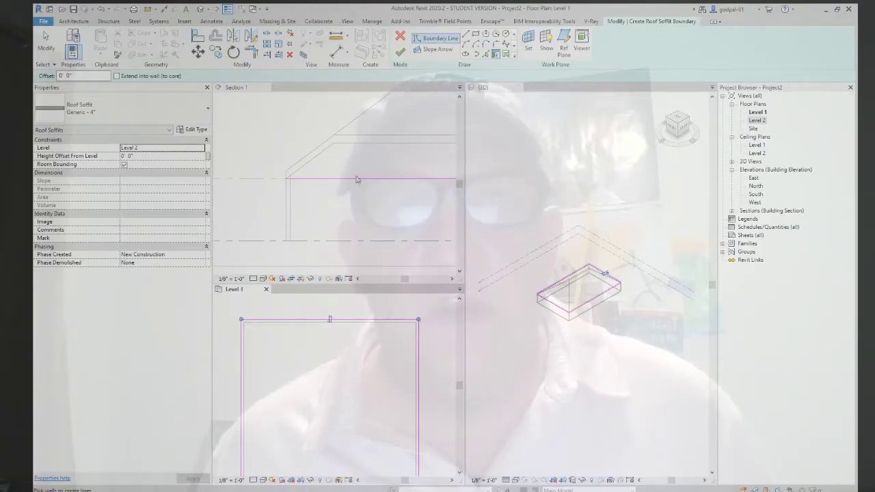
pyautogui.click(400, 53)
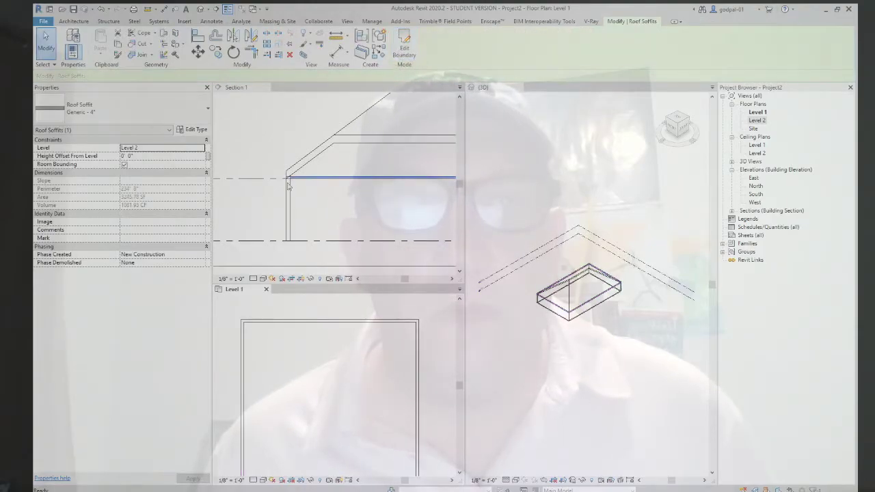
# Re-edit the roof soffit boundary, select its four lines, and finish the sketch
pyautogui.scroll(2, 288, 188)
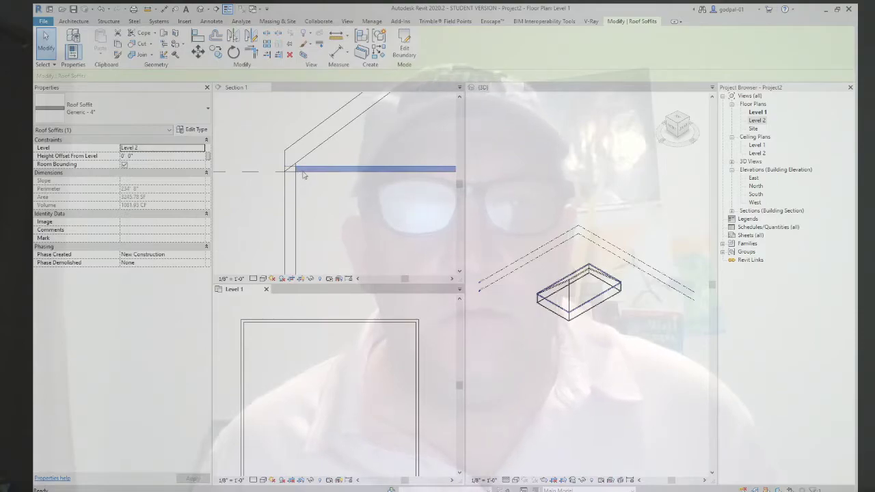
pyautogui.click(305, 175)
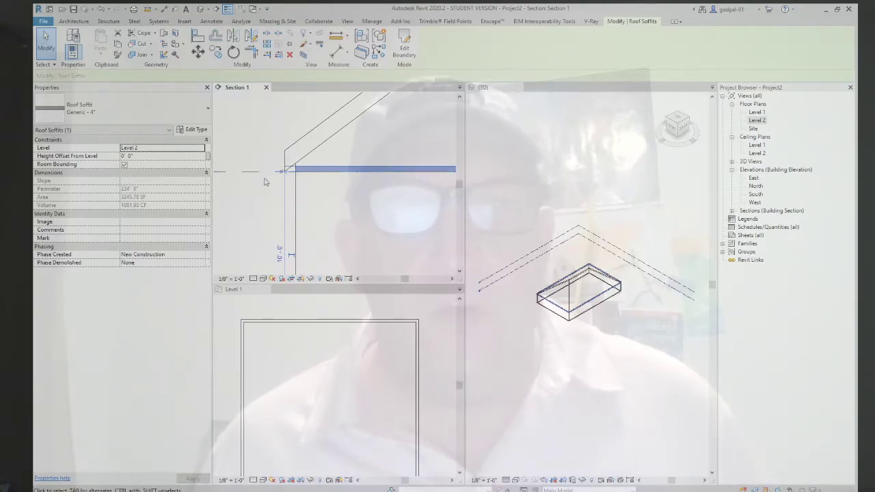
pyautogui.click(405, 50)
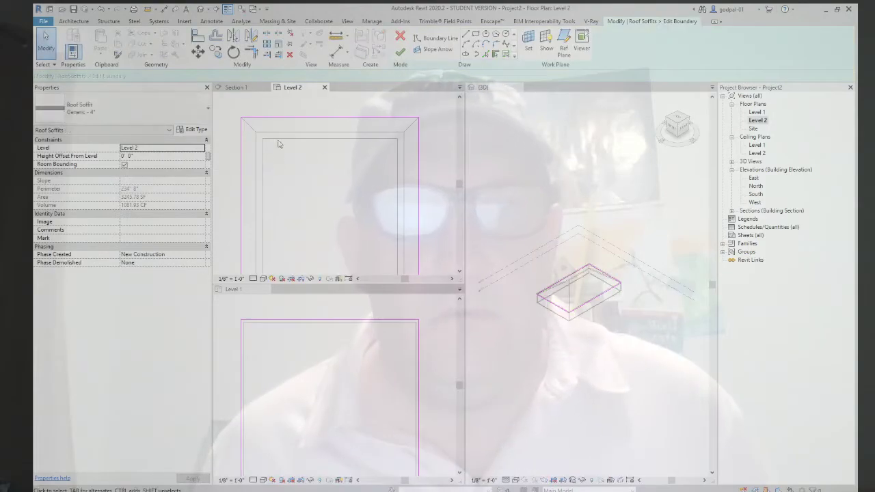
pyautogui.press('Tab')
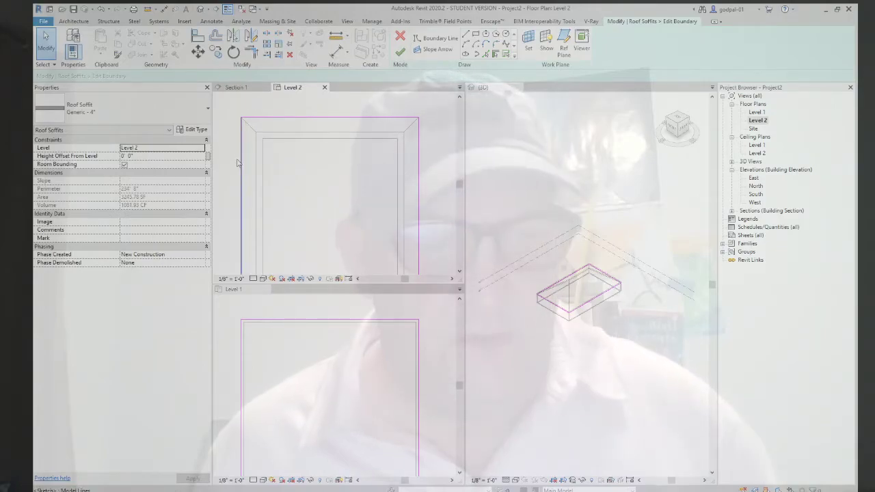
pyautogui.click(239, 161)
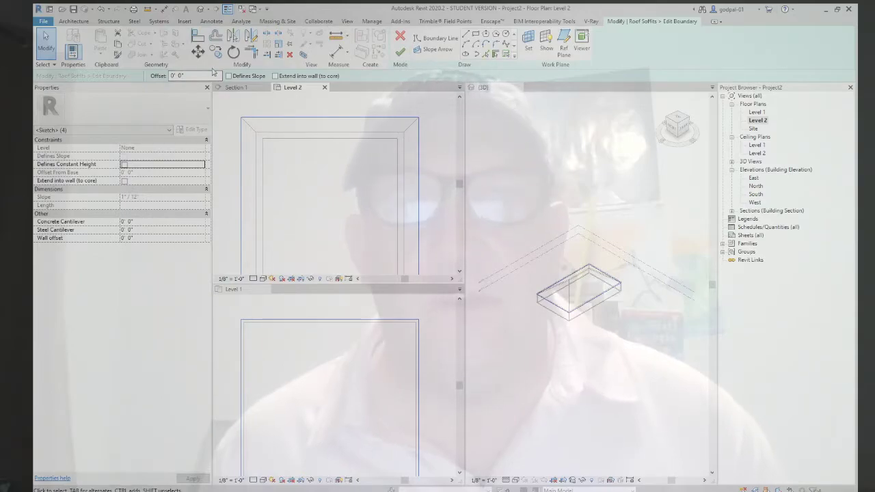
pyautogui.click(400, 54)
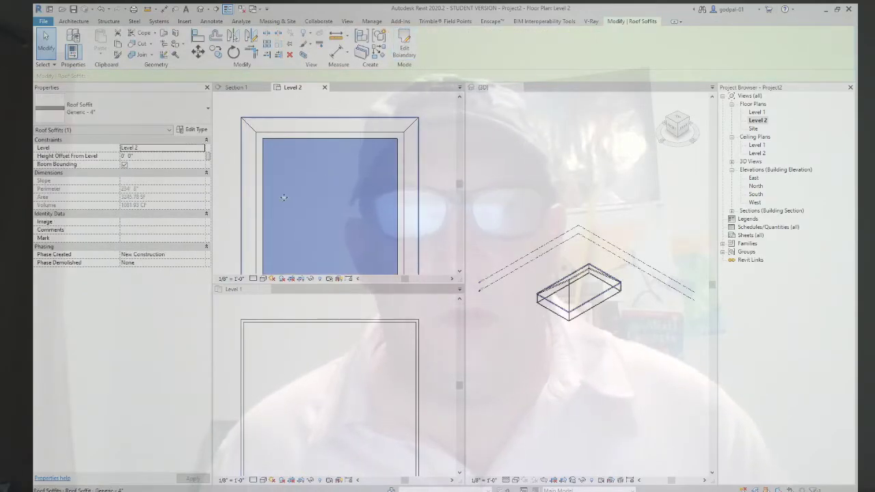
# Switch to Section 1 and close the Level 2 plan view
pyautogui.scroll(-5, 284, 199)
pyautogui.moveTo(284, 199); pyautogui.dragTo(286, 173, button='middle')
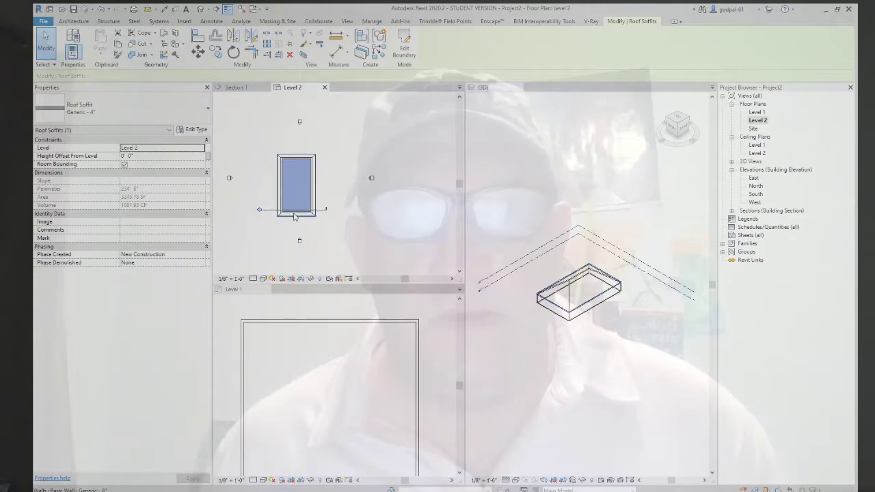
pyautogui.click(259, 87)
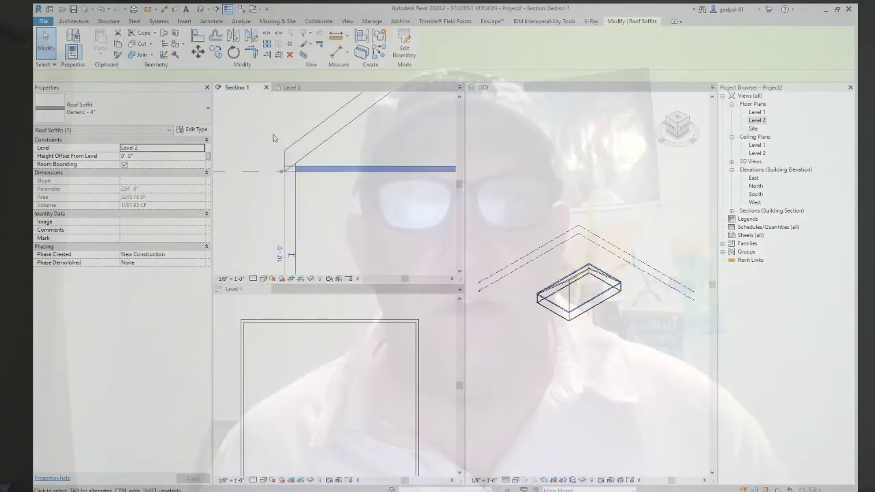
pyautogui.click(292, 87)
# Try soffit Height Offset From Level values of -6" and -3.5", then settle on 0' 0"
pyautogui.click(325, 87)
pyautogui.scroll(3, 295, 169)
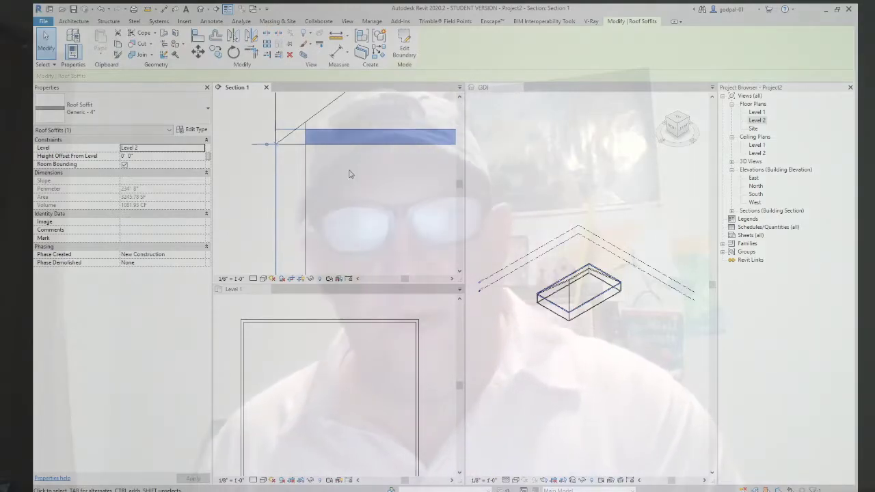
pyautogui.press('Down')
pyautogui.press('Down')
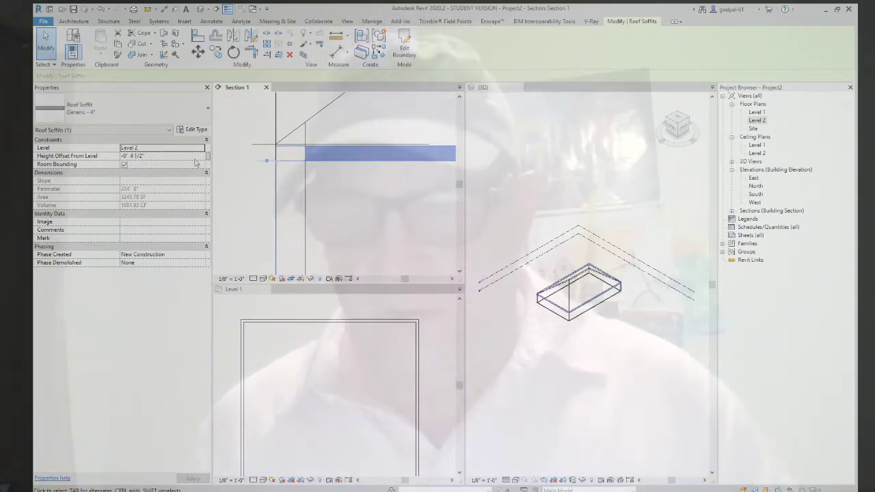
pyautogui.click(161, 156)
pyautogui.write('-6"')
pyautogui.press('Return')
pyautogui.write('-3.5"')
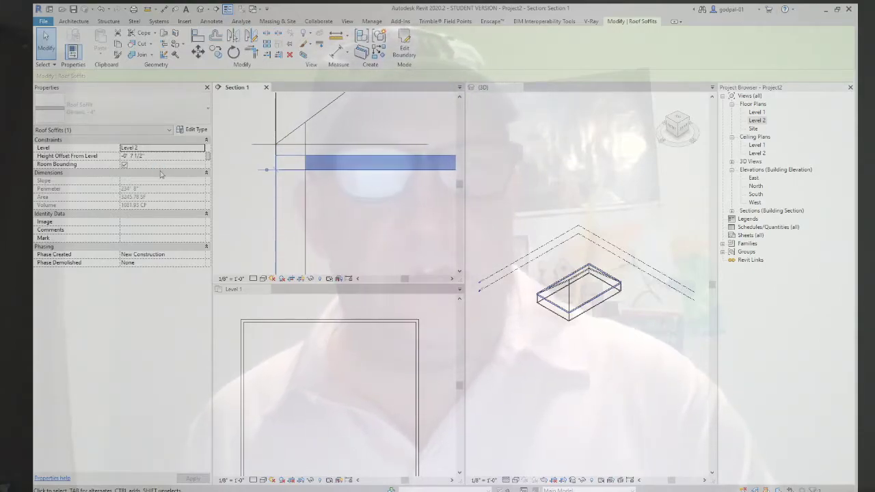
pyautogui.press('Return')
pyautogui.write('0')
pyautogui.press('Return')
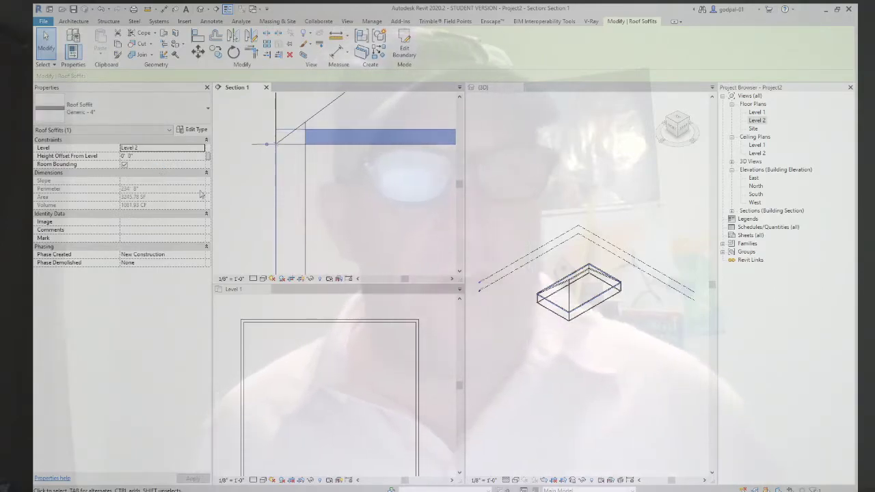
# Set the roof's Rafter Cut to Two Cut - Square, keeping Rafter or Truss at Truss
pyautogui.click(337, 154)
pyautogui.scroll(-1, 338, 154)
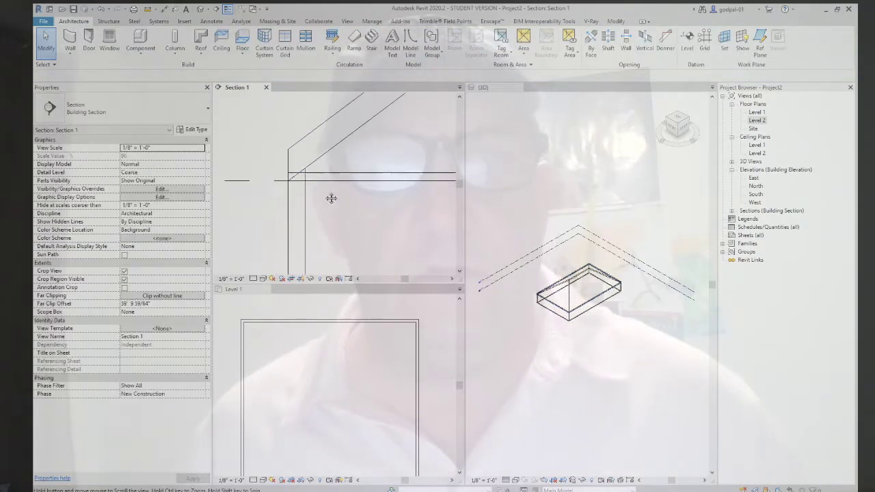
pyautogui.click(327, 162)
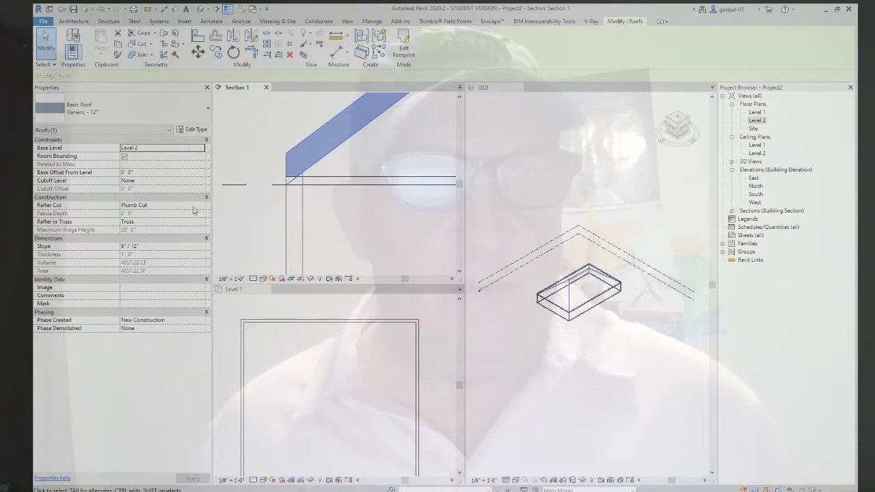
pyautogui.click(144, 232)
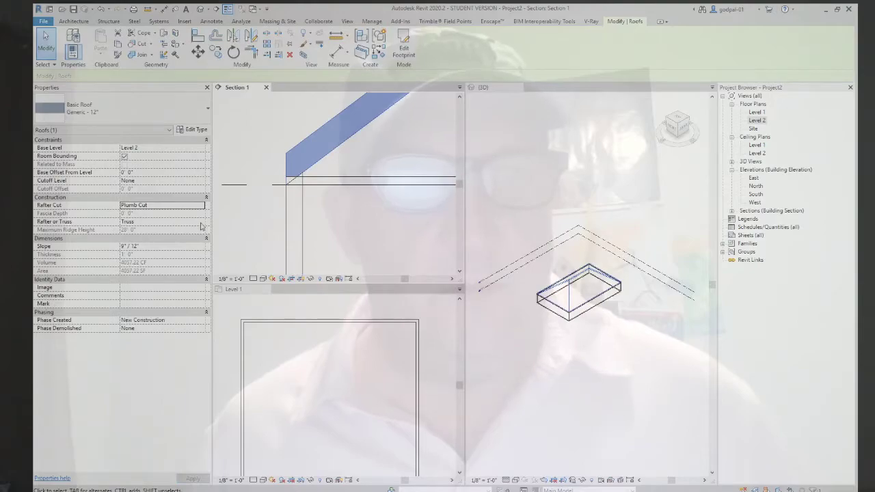
pyautogui.press('Up')
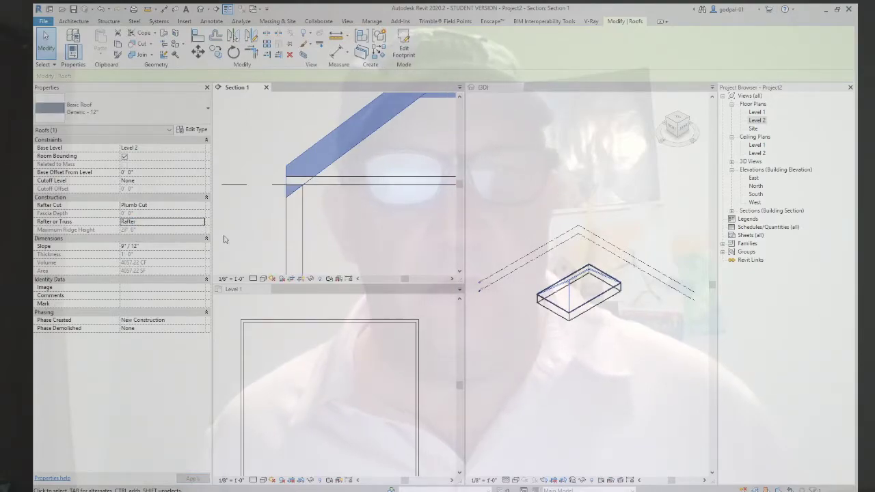
pyautogui.click(202, 223)
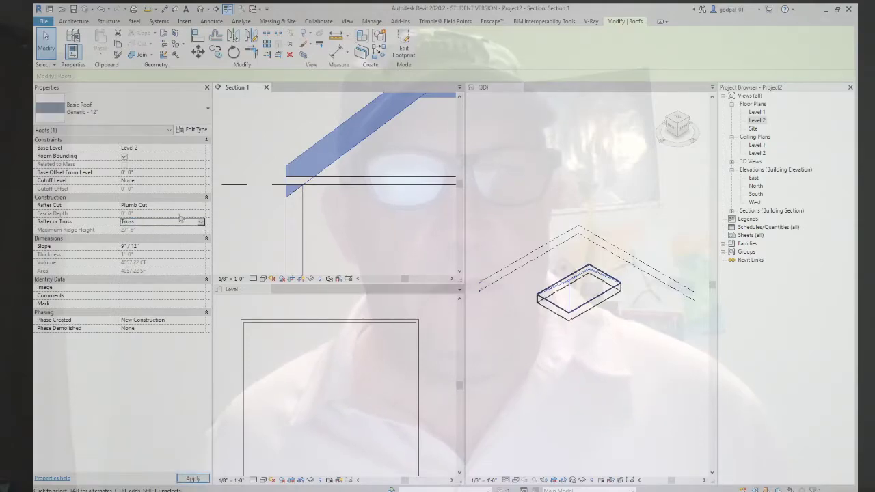
pyautogui.press('Return')
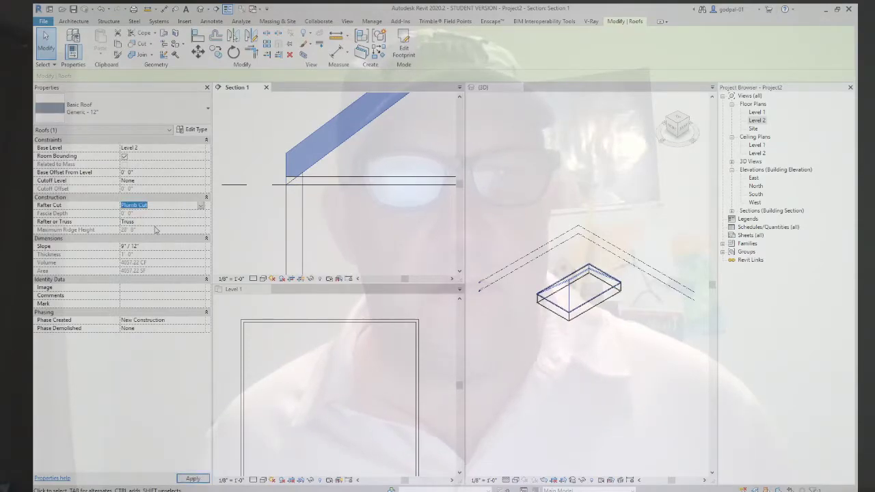
pyautogui.press('Down')
pyautogui.press('Down')
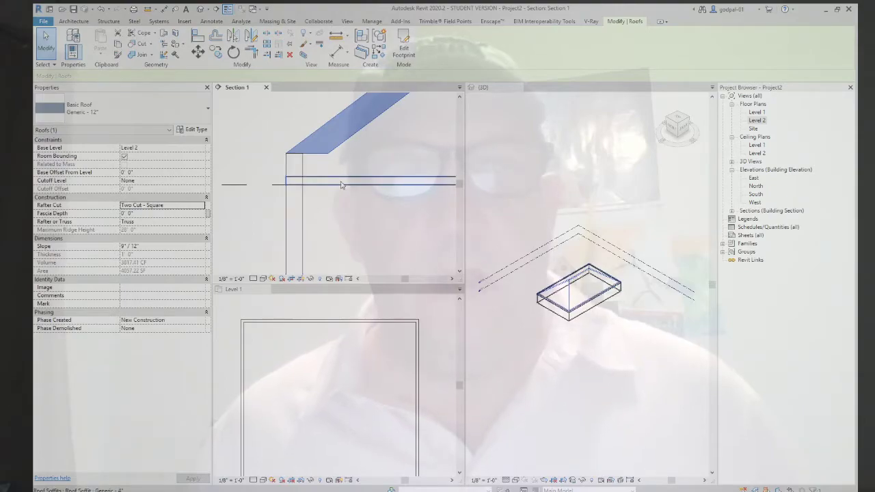
# Select the soffit, the wall below the eave, and the sloped roof in Section 1
pyautogui.click(342, 182)
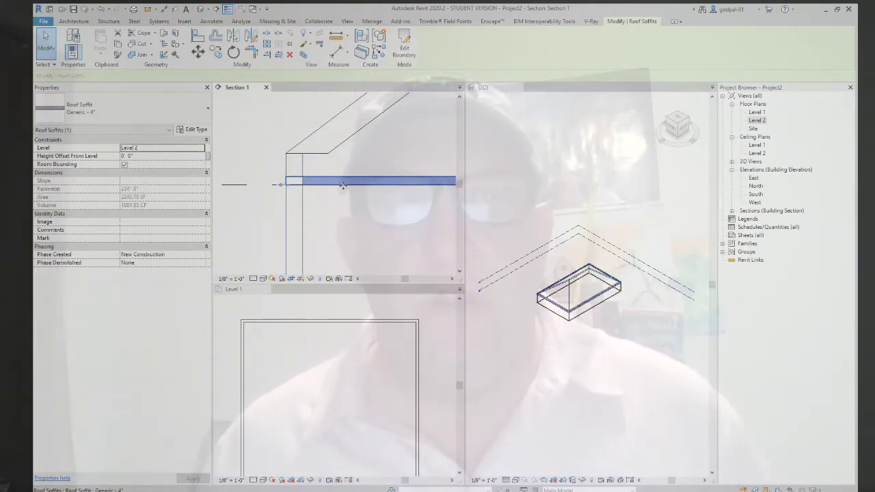
pyautogui.click(297, 216)
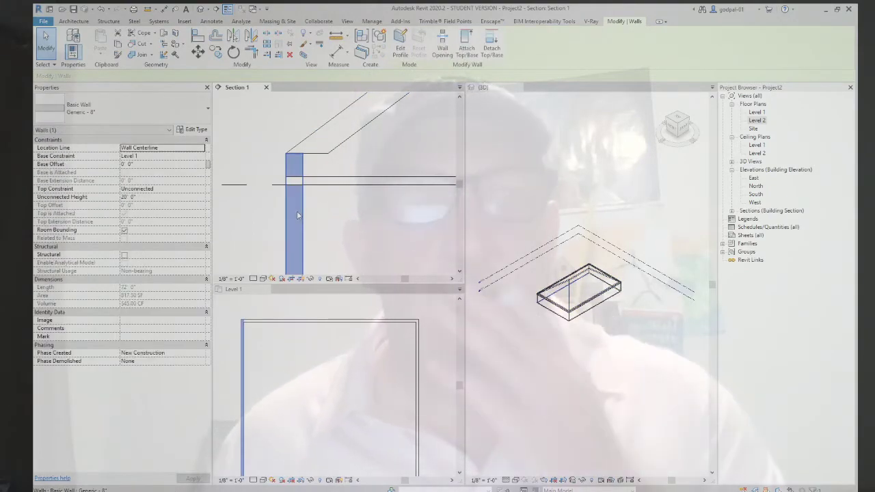
pyautogui.click(331, 151)
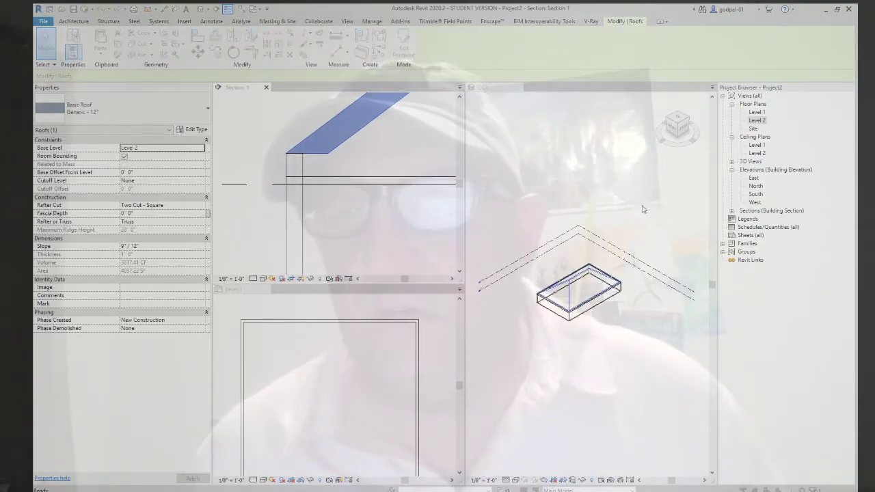
# Give all four roof footprint lines a 12" overhang and finish the footprint
pyautogui.doubleClick(581, 304)
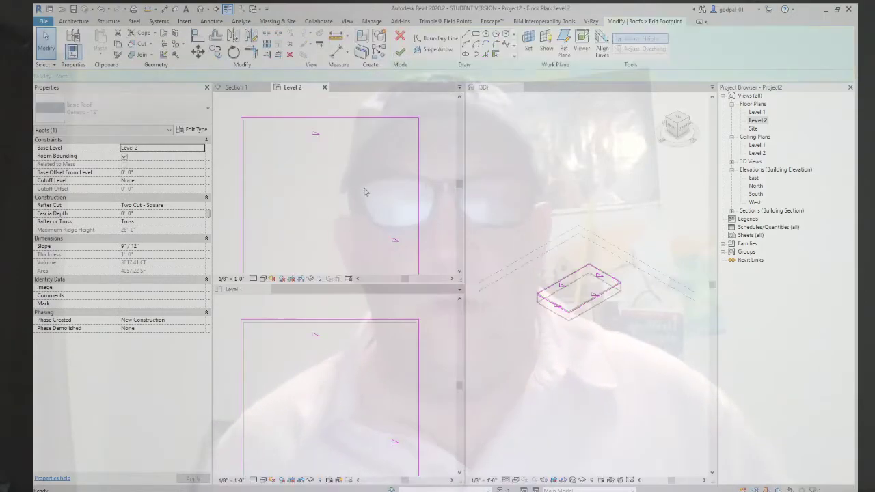
pyautogui.press('Tab')
pyautogui.click(336, 119)
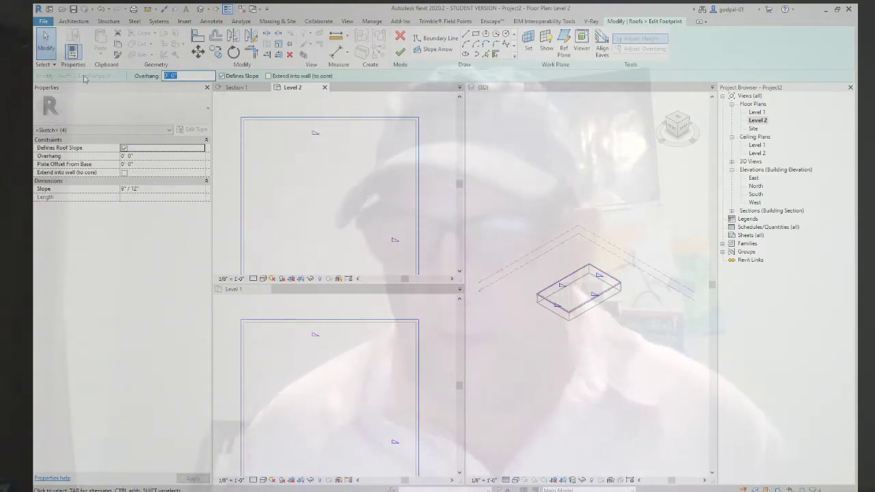
pyautogui.write('12"')
pyautogui.press('Return')
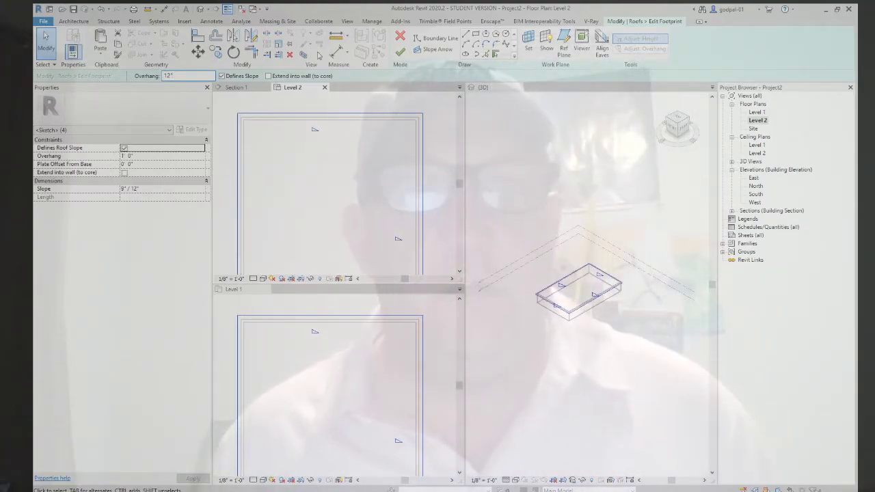
pyautogui.click(400, 52)
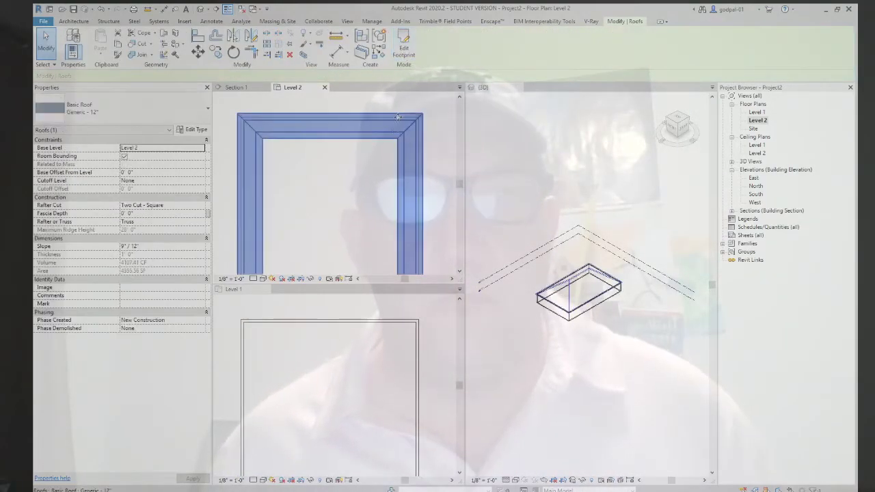
# Offset the roof soffit's four boundary lines out by 12 and return to Section 1
pyautogui.click(325, 88)
pyautogui.click(318, 182)
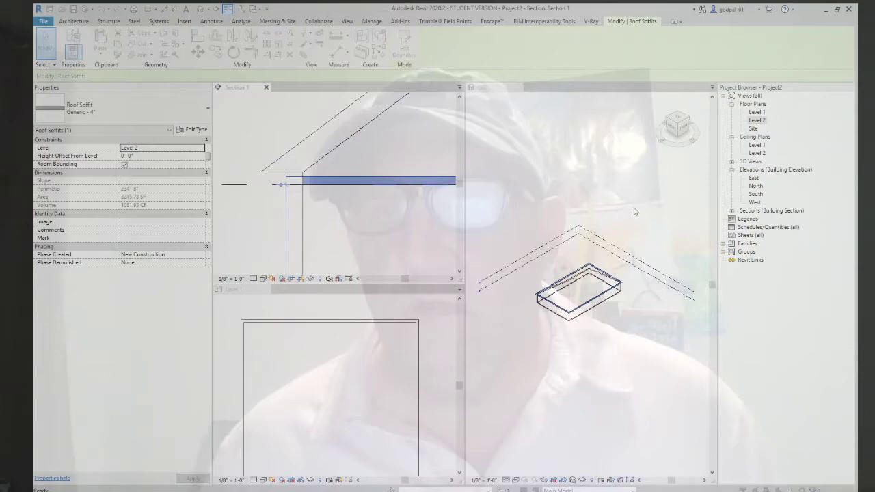
pyautogui.click(404, 48)
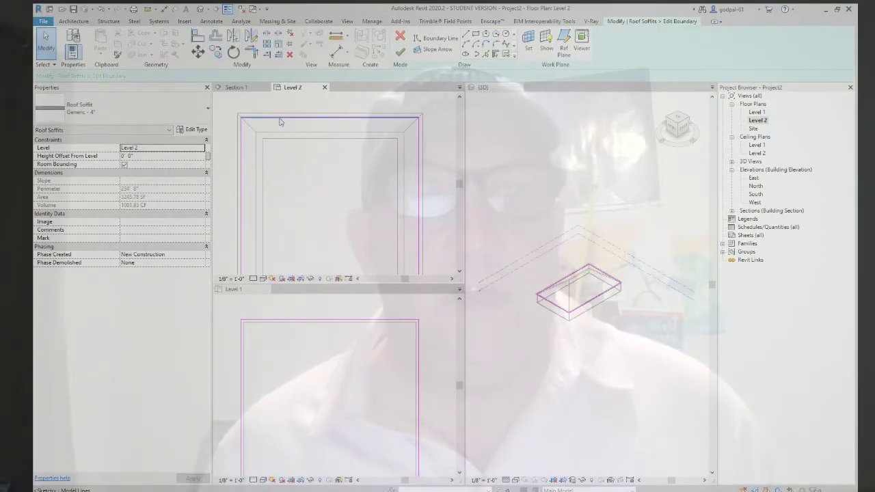
pyautogui.press('Tab')
pyautogui.click(279, 122)
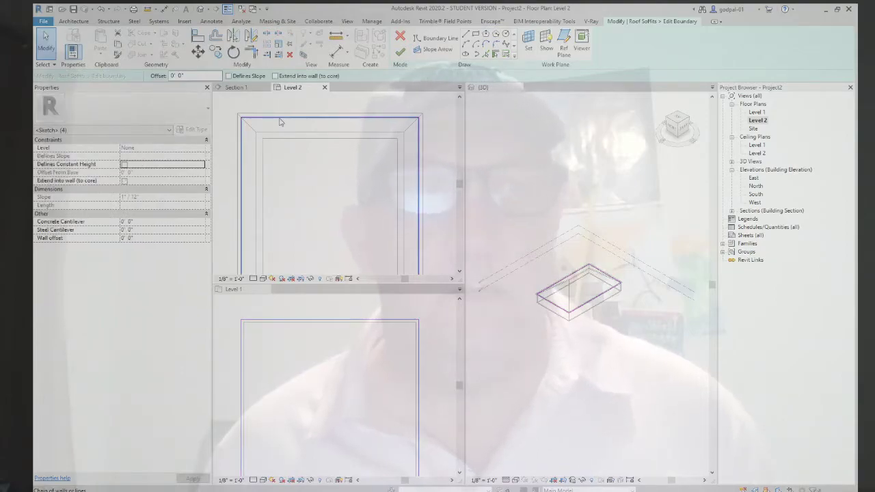
pyautogui.click(198, 76)
pyautogui.write('12')
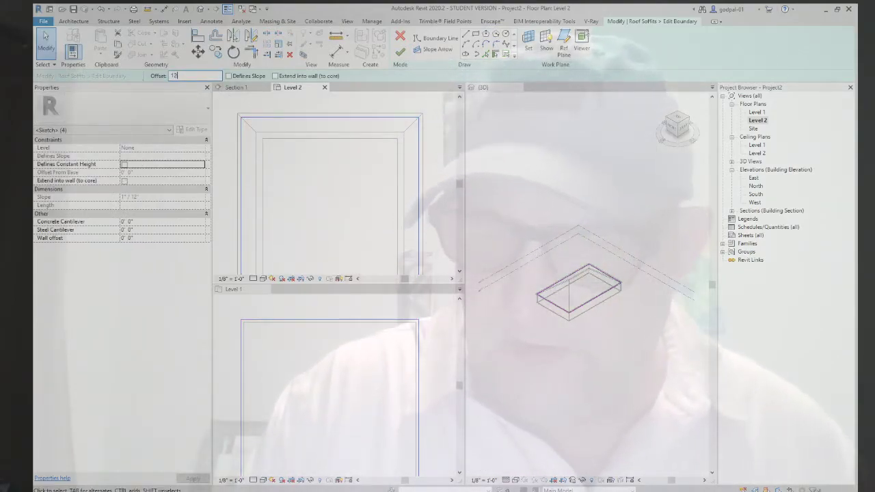
pyautogui.press('Return')
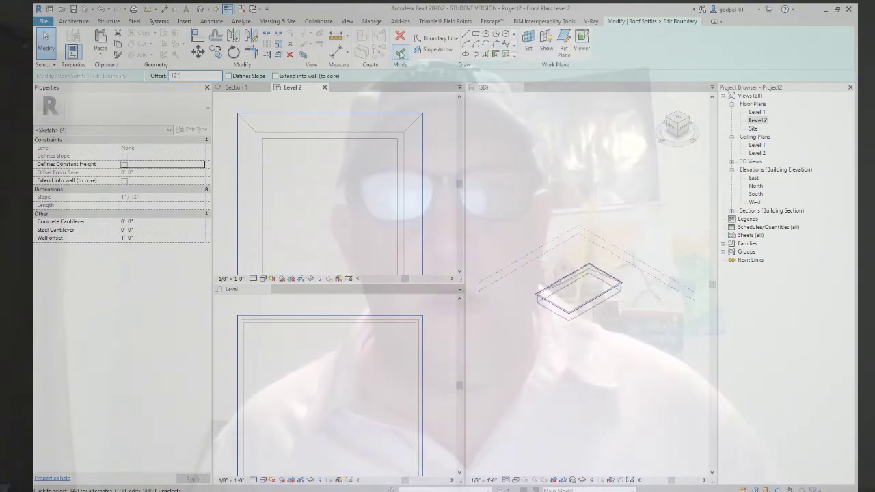
pyautogui.click(400, 54)
pyautogui.click(235, 88)
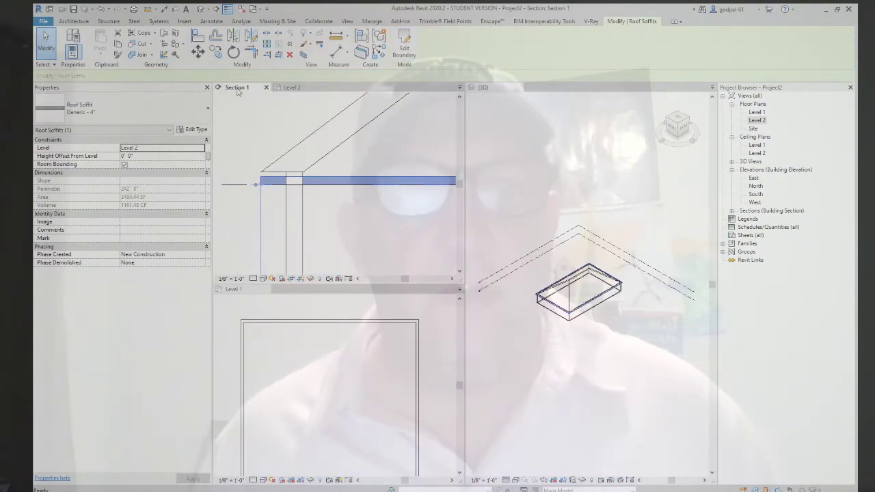
# Drag the roof soffit down to -1' 0" from Level 2 and deselect it
pyautogui.moveTo(286, 188); pyautogui.dragTo(333, 207)
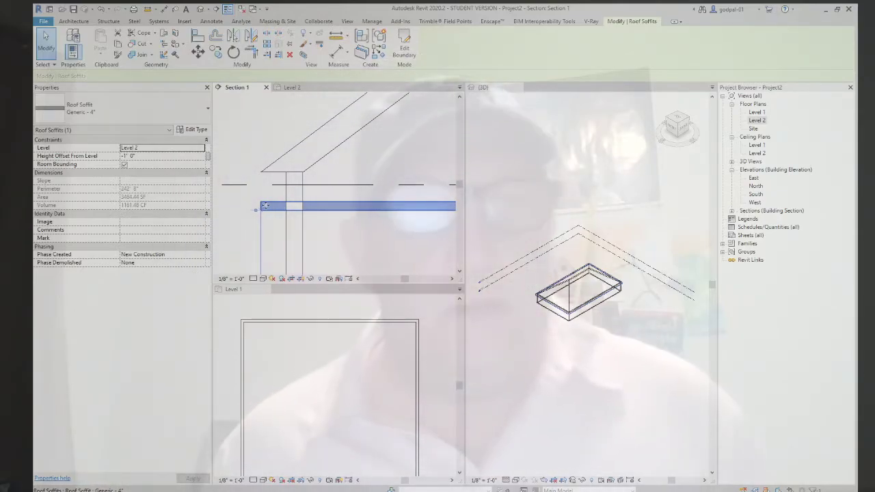
pyautogui.press('Escape')
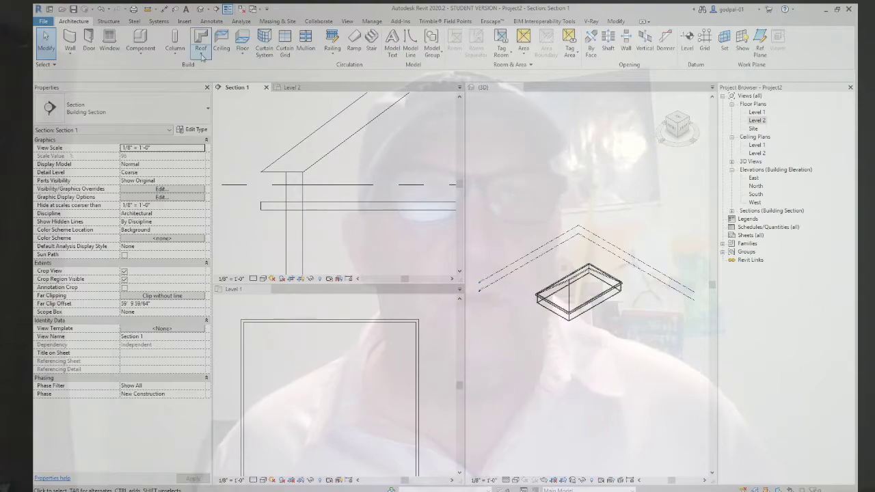
# Open the Level 2 ceiling plan while trying to start a roof fascia
pyautogui.press('Return')
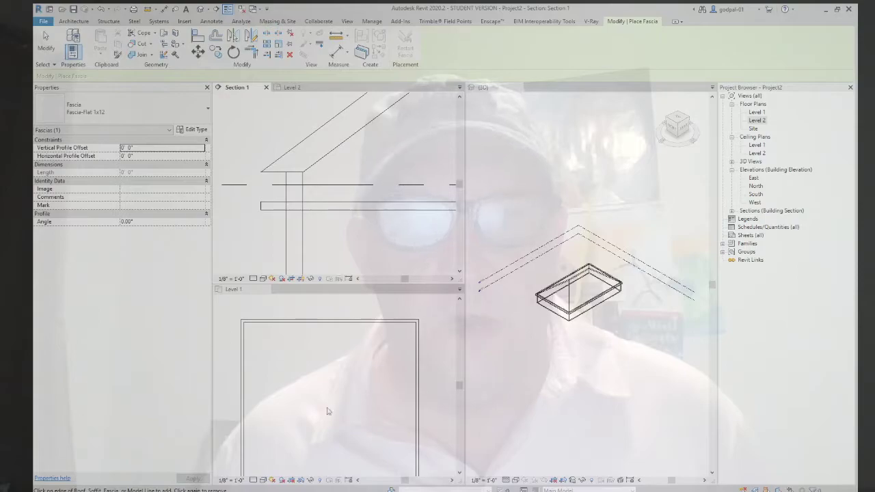
pyautogui.doubleClick(757, 153)
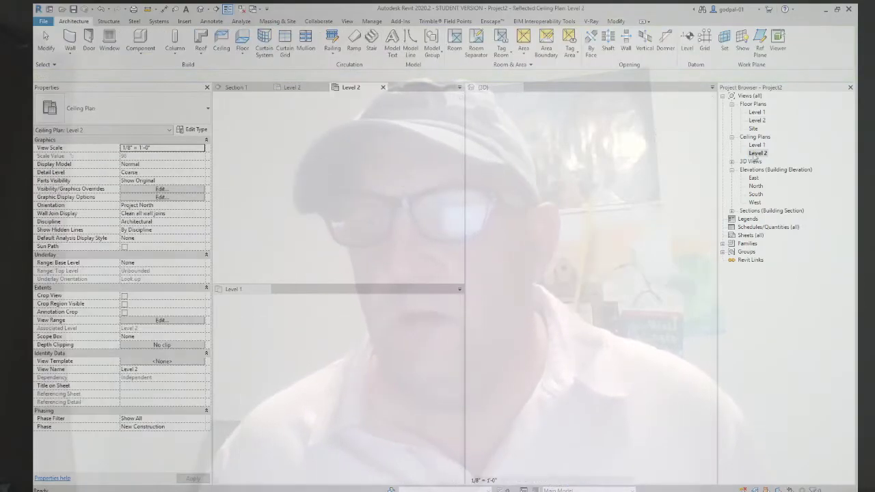
pyautogui.scroll(3, 325, 227)
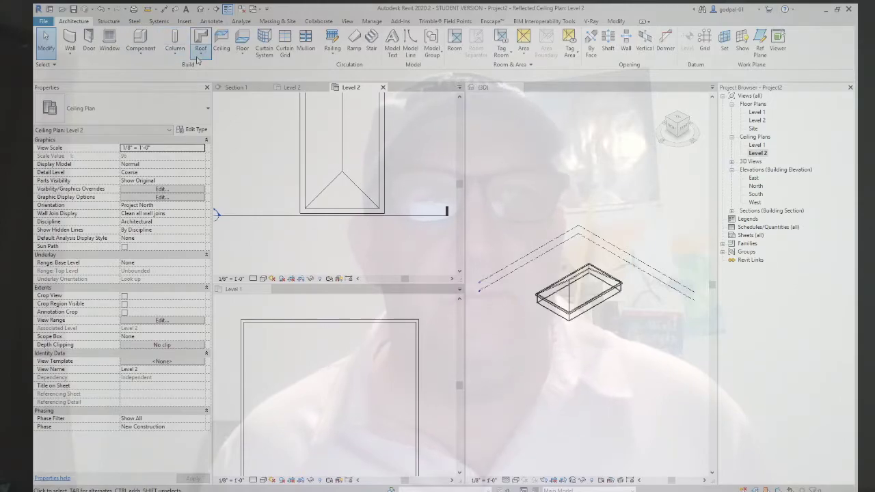
pyautogui.press('Return')
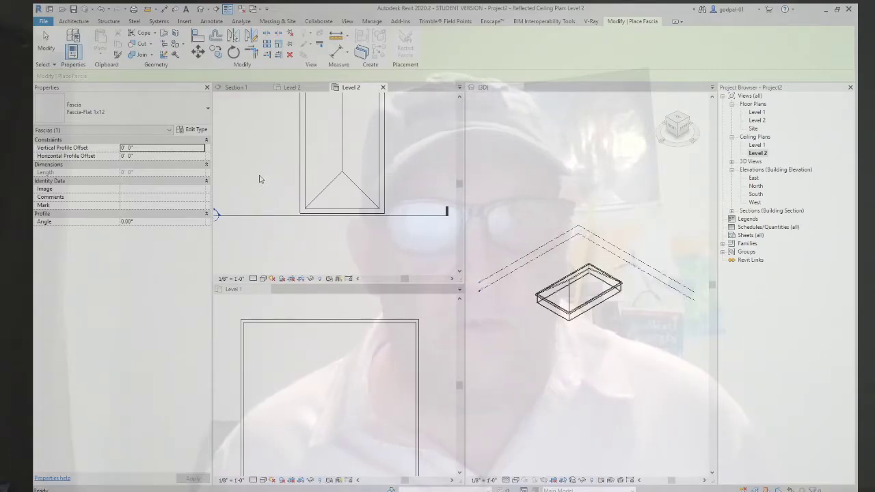
pyautogui.press('Escape')
pyautogui.press('Escape')
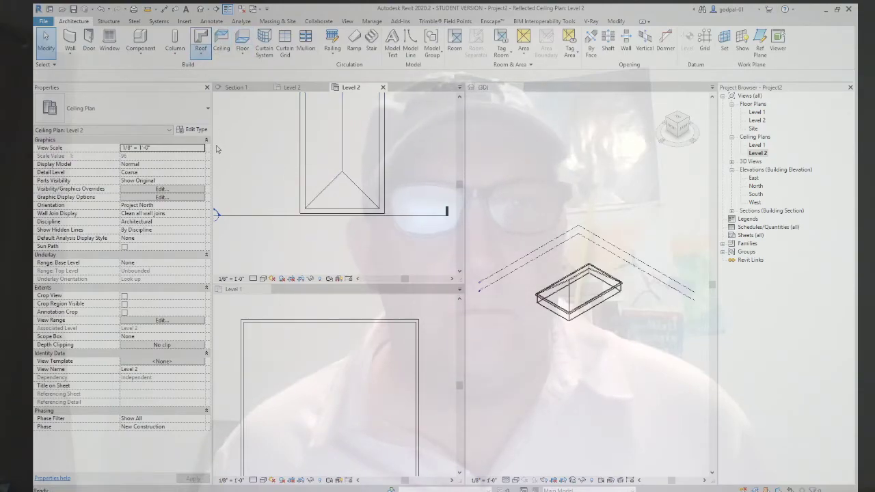
# Retry the roof fascia, cancel it, and make the 3D view active
pyautogui.press('Return')
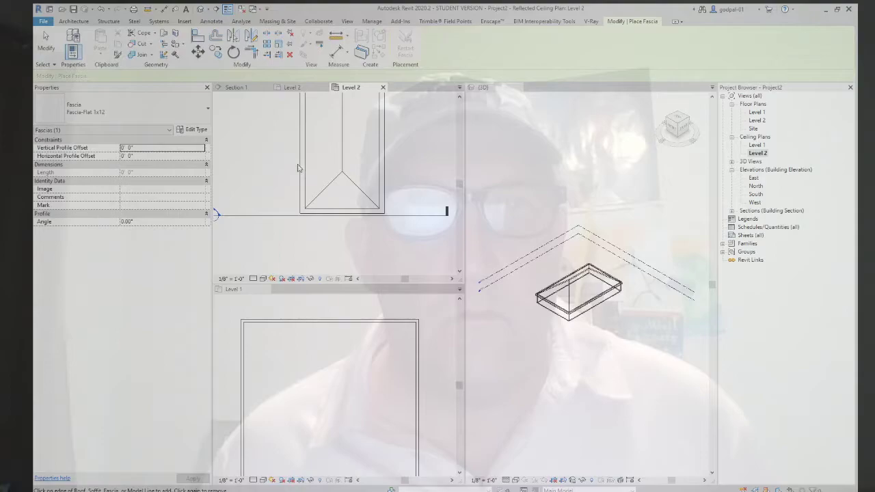
pyautogui.scroll(-3, 301, 171)
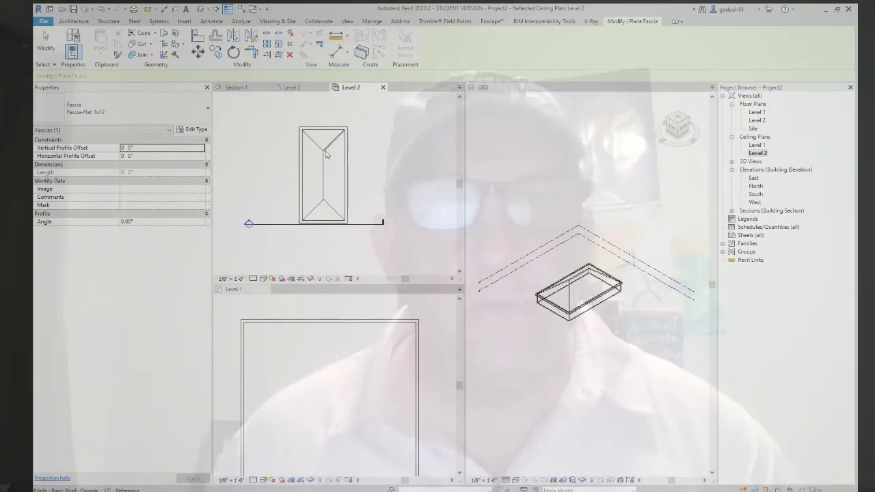
pyautogui.press('Escape')
pyautogui.press('Escape')
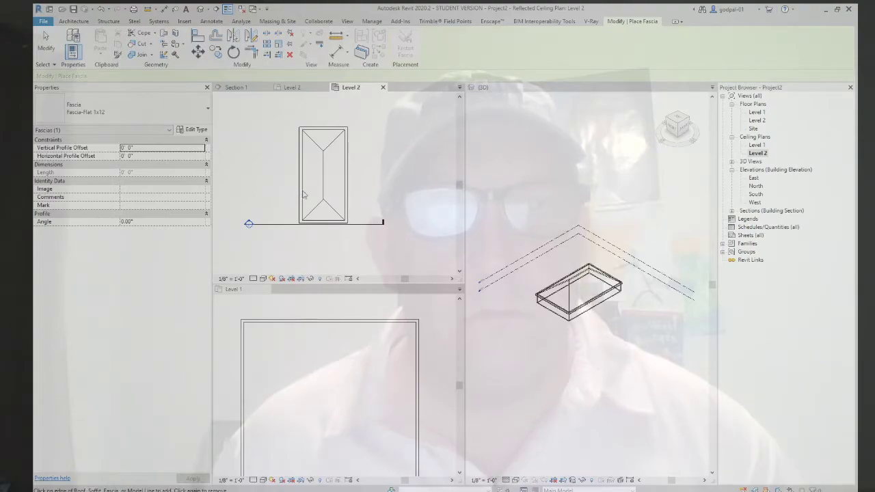
pyautogui.scroll(-3, 267, 325)
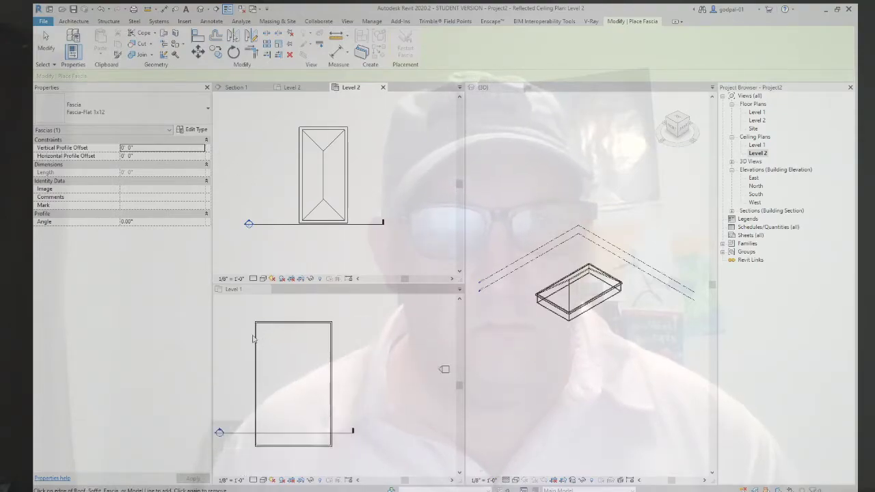
pyautogui.press('Escape')
pyautogui.press('Escape')
pyautogui.click(586, 306)
pyautogui.scroll(3, 586, 306)
pyautogui.scroll(4, 586, 305)
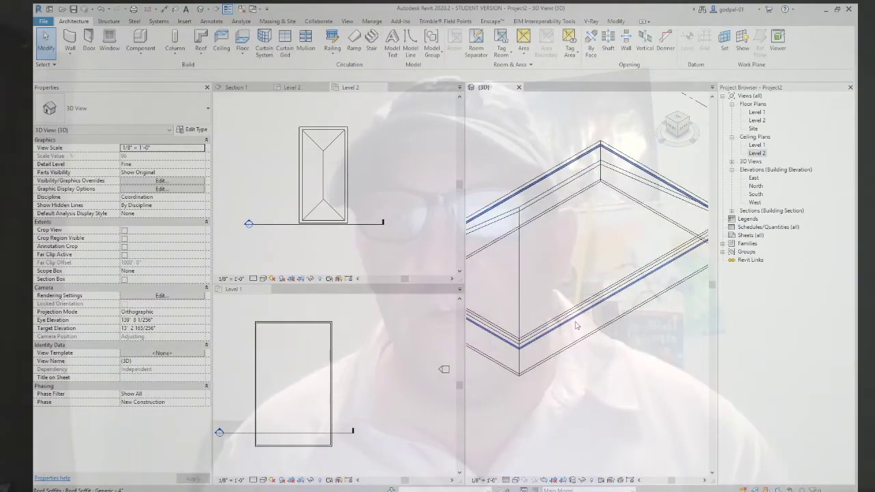
# Zoom into the roof corner in 3D and attach a Fascia-Flat 1x12 to the eave edge
pyautogui.scroll(3, 576, 326)
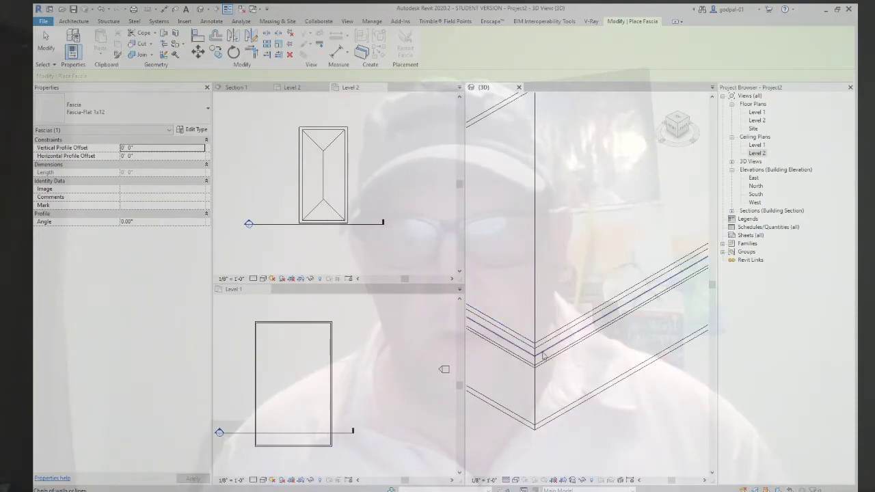
pyautogui.click(544, 356)
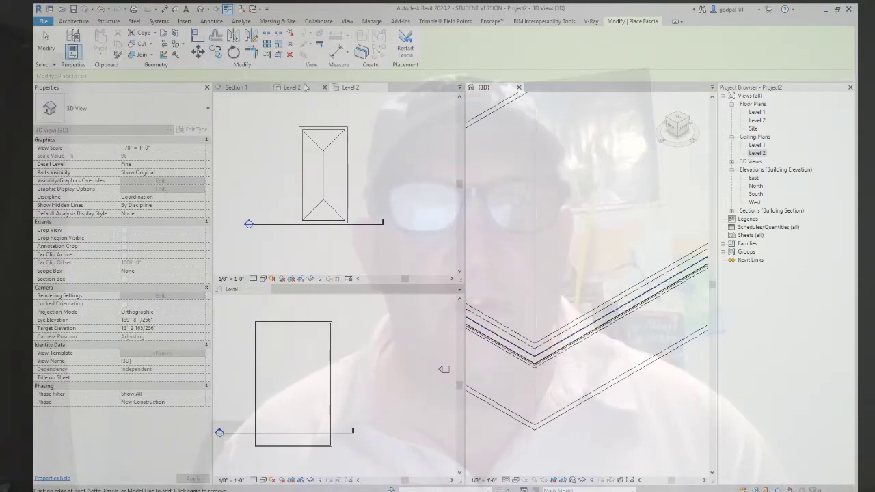
# Remove the Fascia-Flat 1x12 at the eave in Section 1, then return to the 3D view
pyautogui.click(236, 87)
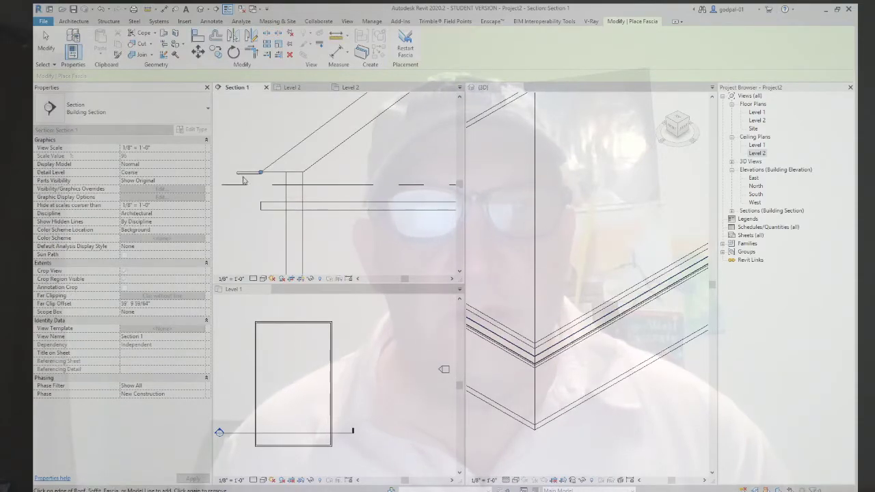
pyautogui.press('Escape')
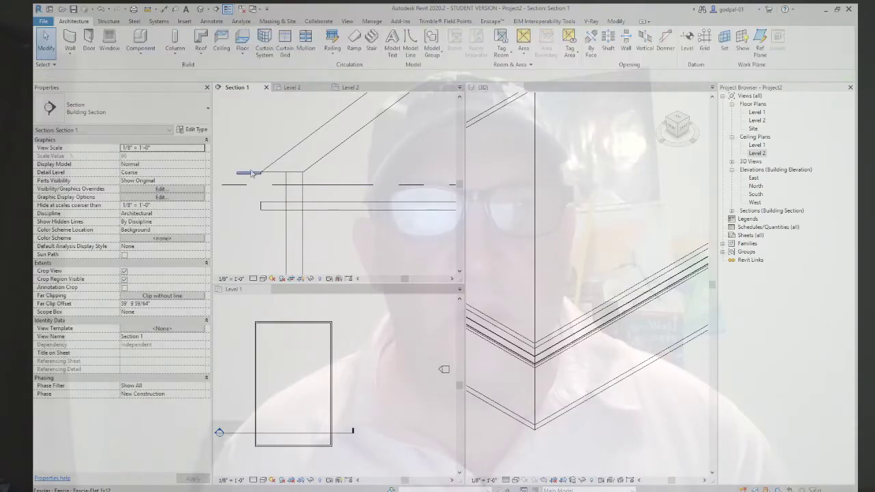
pyautogui.click(251, 175)
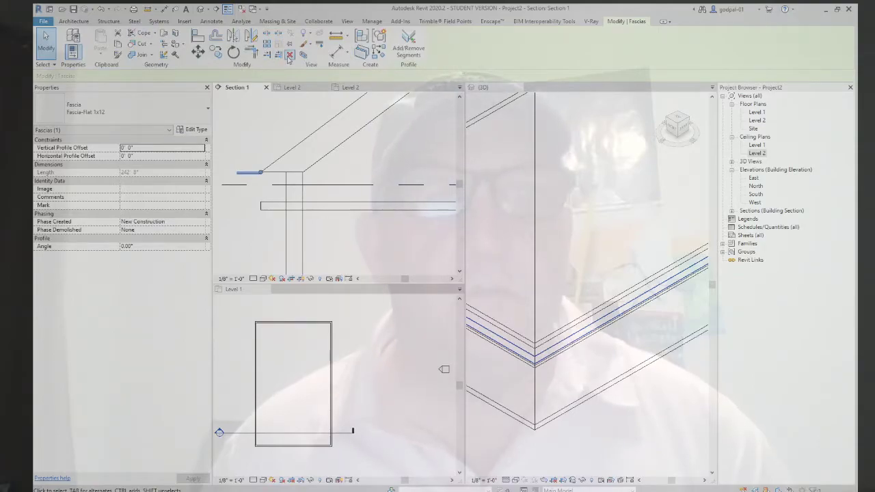
pyautogui.press('Escape')
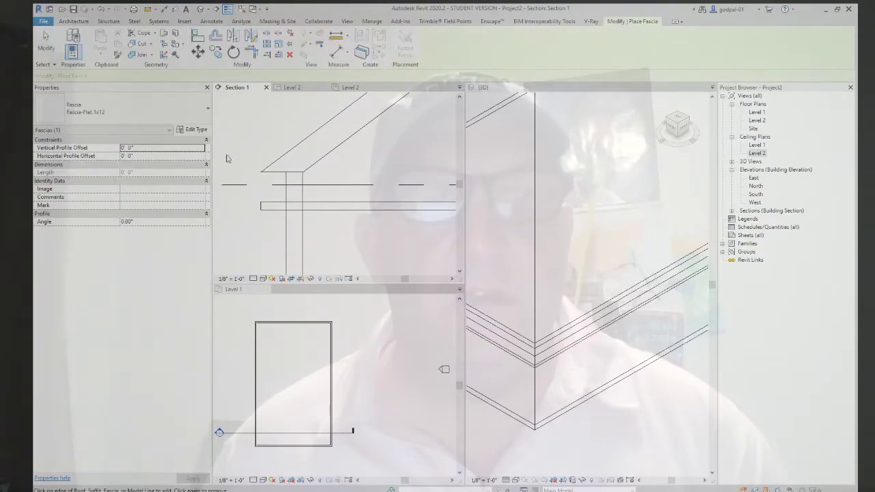
pyautogui.click(550, 344)
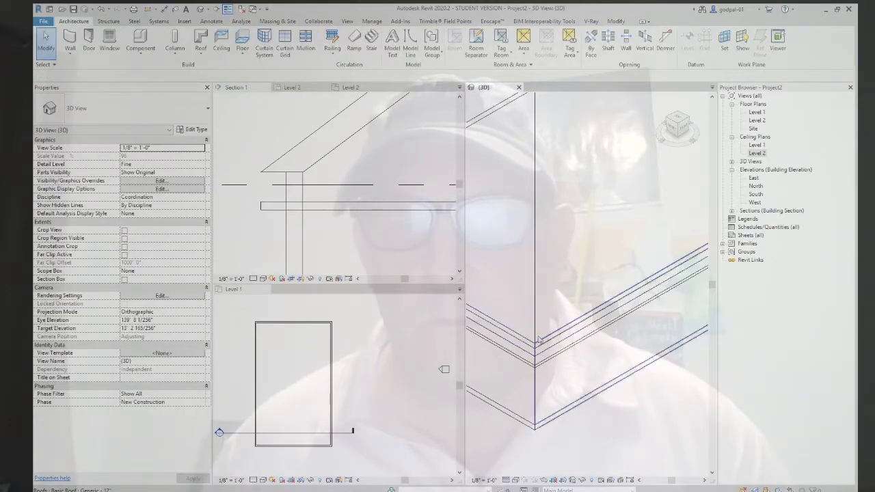
pyautogui.click(536, 234)
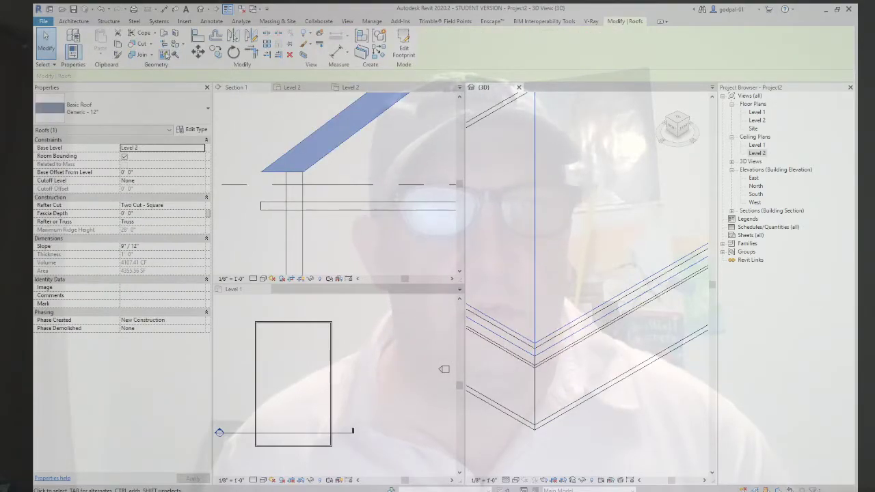
pyautogui.click(73, 21)
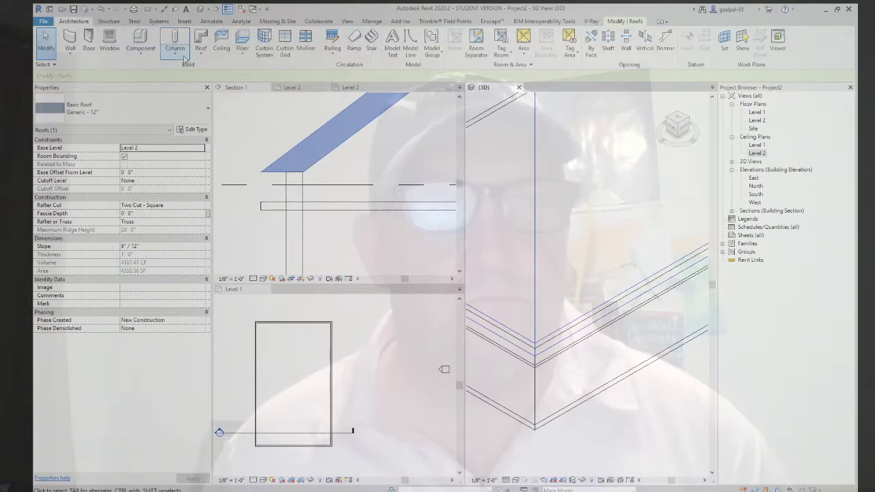
pyautogui.click(201, 148)
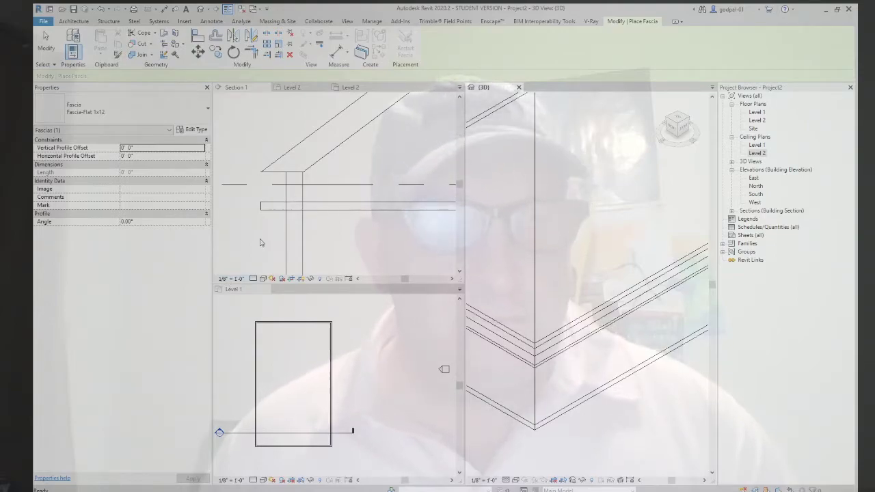
pyautogui.click(270, 181)
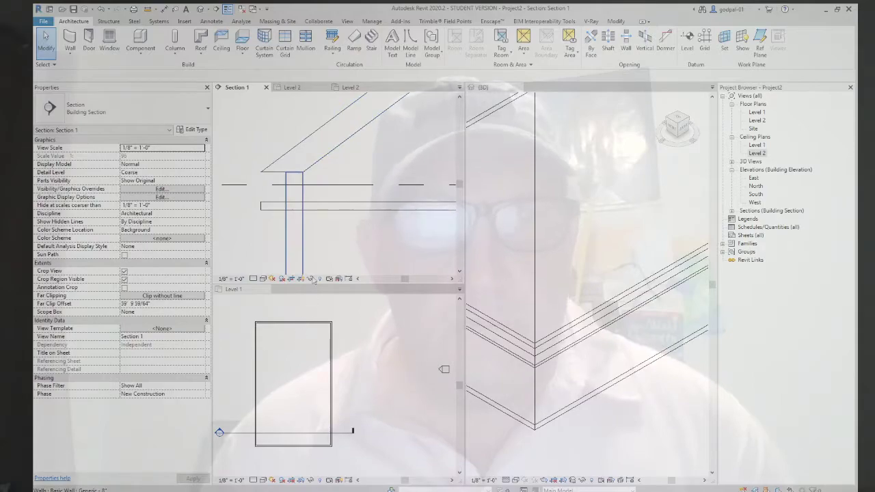
# Pick the roof's outer edge in the Level 2 plan for the fascia and check it in Section 1
pyautogui.click(307, 87)
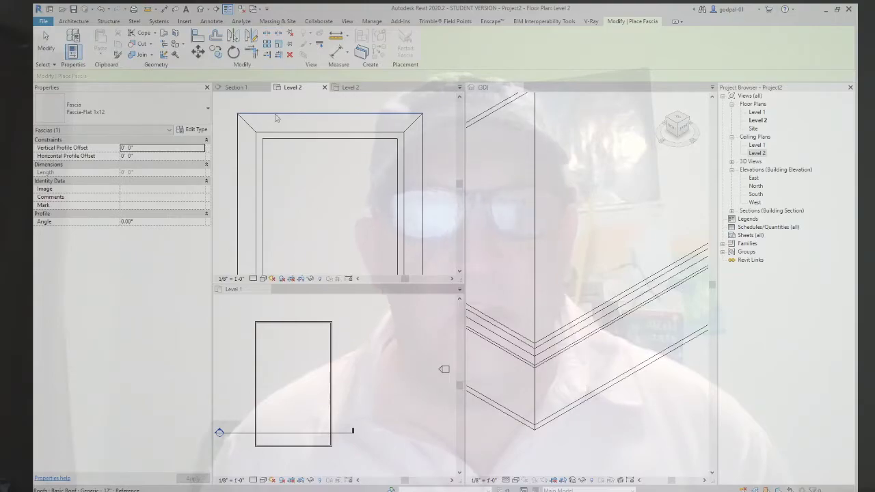
pyautogui.click(275, 118)
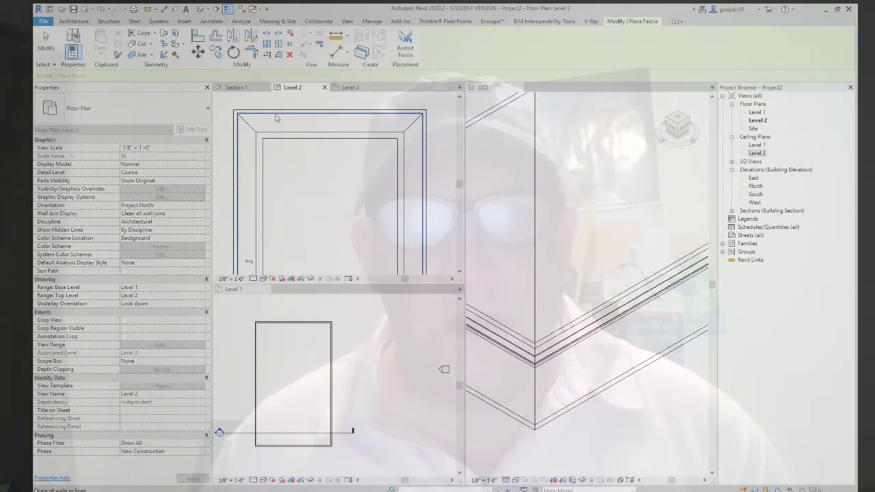
pyautogui.click(248, 89)
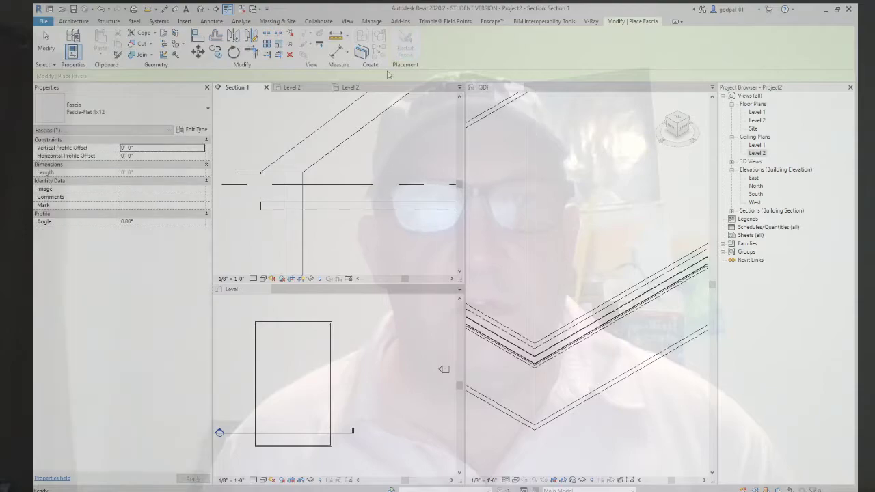
pyautogui.click(292, 88)
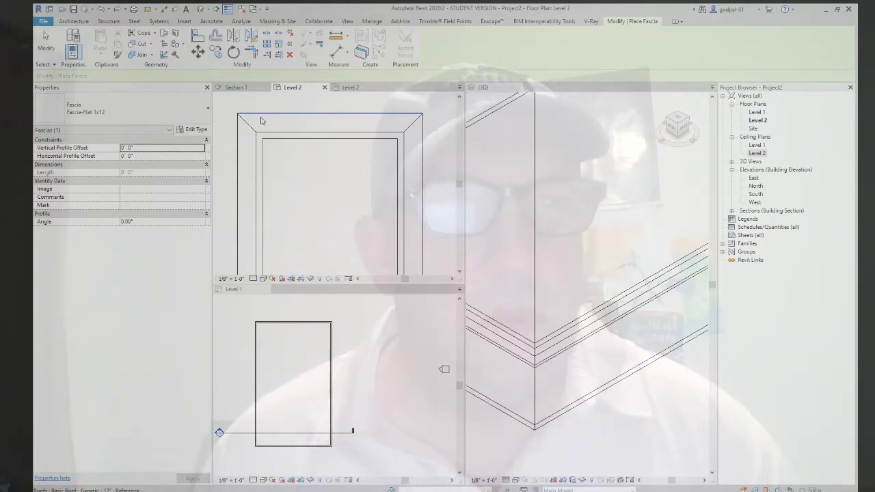
pyautogui.click(140, 221)
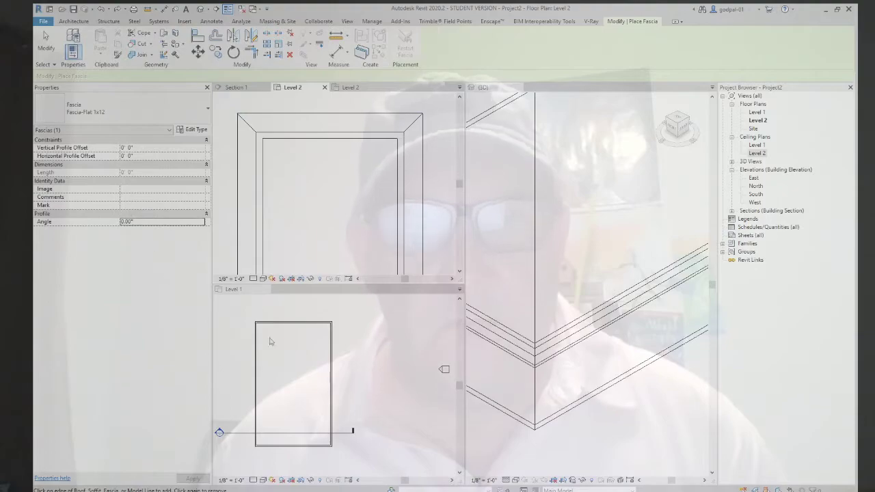
pyautogui.click(556, 377)
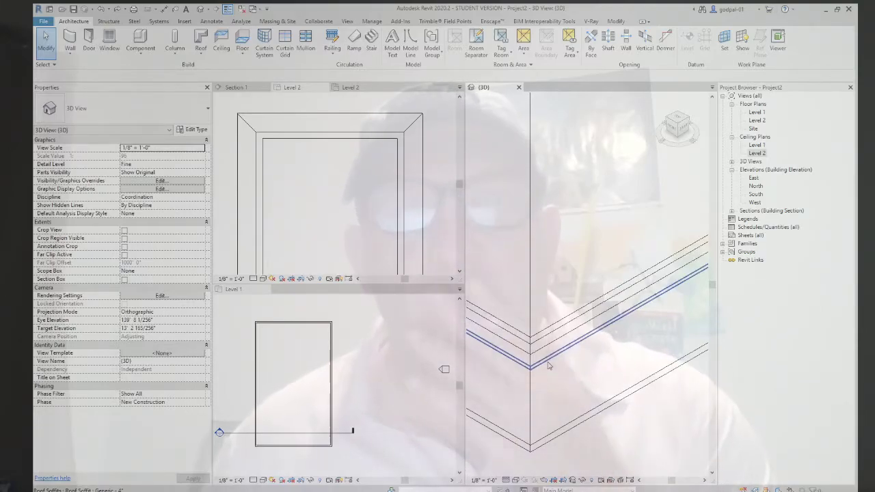
# Place a Fascia-Flat 1x12 along the whole roof edge chain in the 3D view
pyautogui.click(548, 366)
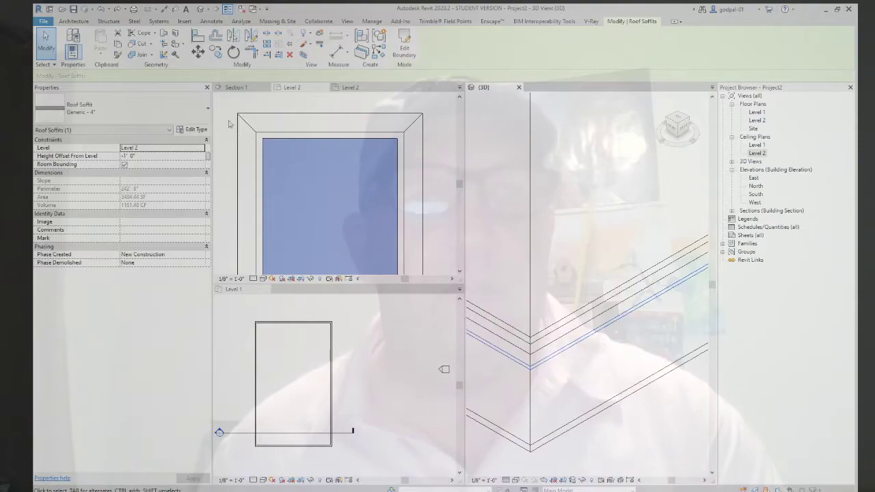
pyautogui.press('Escape')
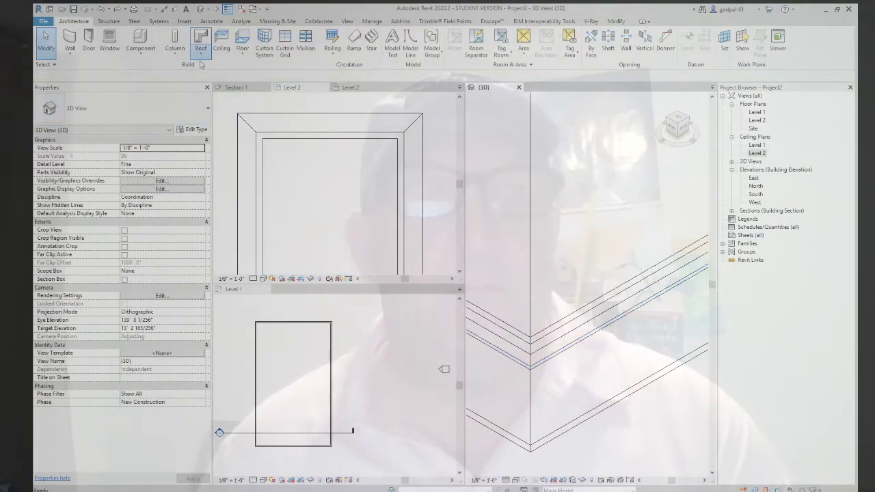
pyautogui.press('Return')
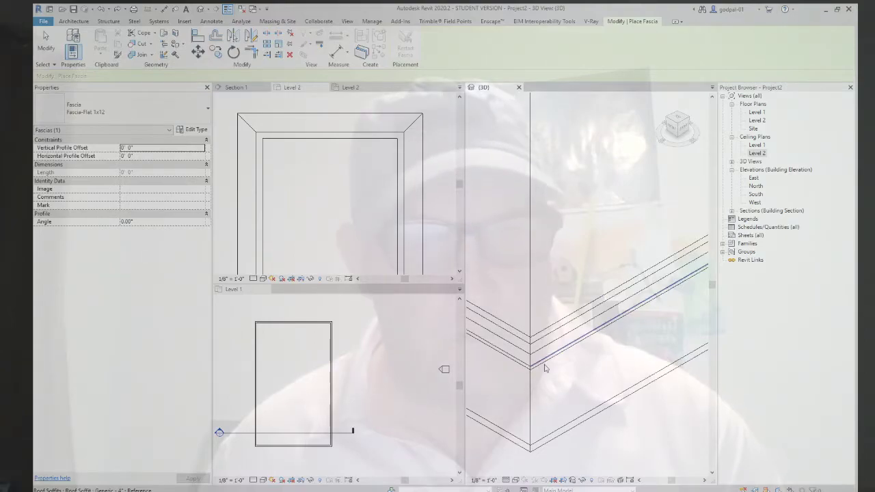
pyautogui.press('Tab')
pyautogui.click(545, 370)
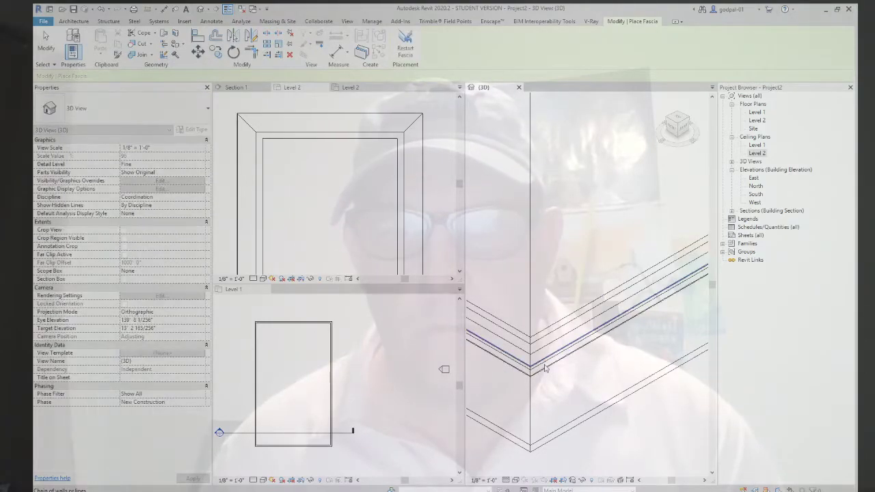
# In Section 1, give the fascia a Vertical Profile Offset of 1' 2"
pyautogui.click(254, 90)
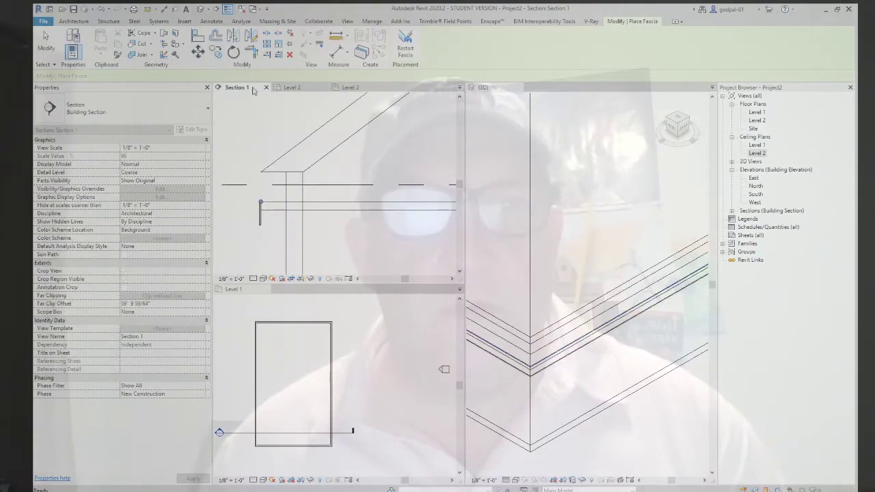
pyautogui.press('Escape')
pyautogui.press('Escape')
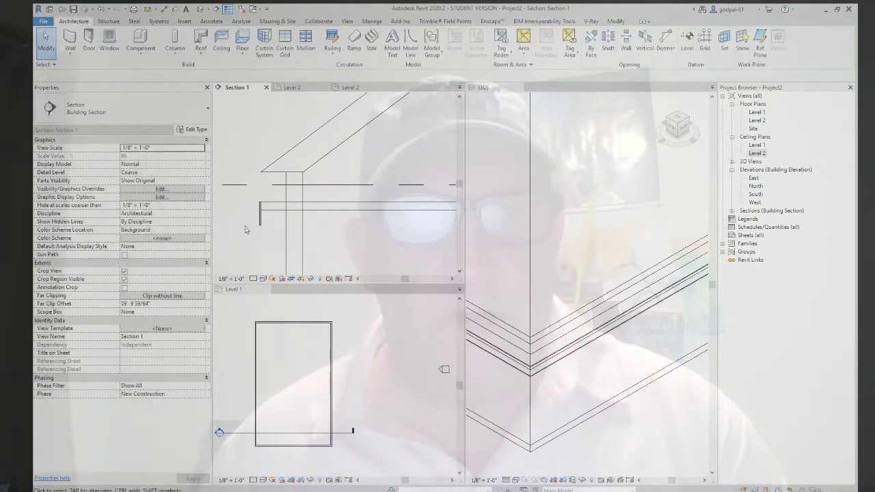
pyautogui.click(262, 222)
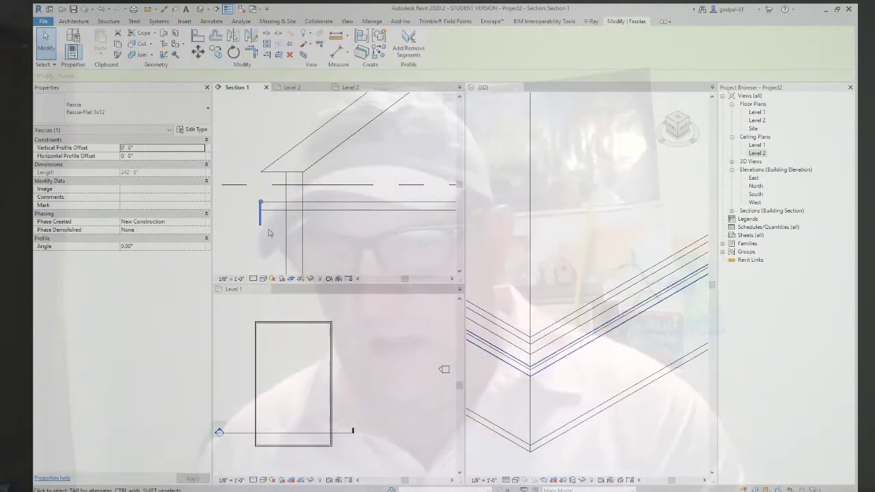
pyautogui.write('0')
pyautogui.press('Return')
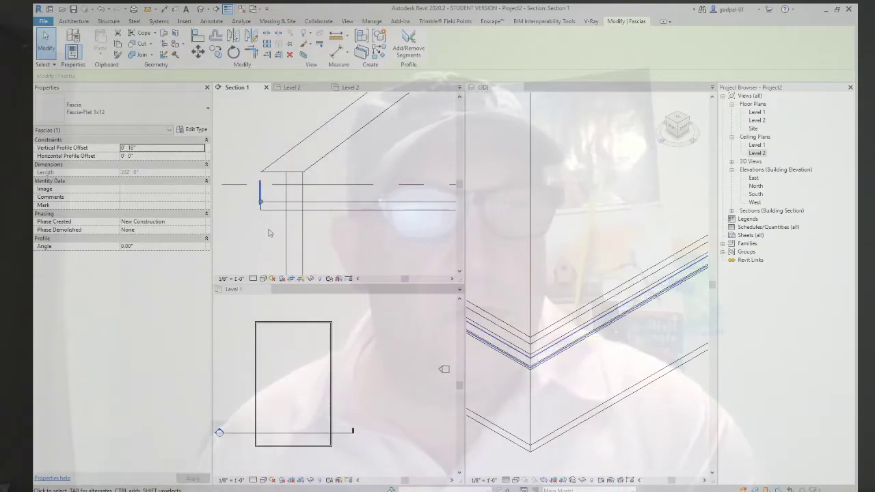
pyautogui.write("1'2")
pyautogui.press('Return')
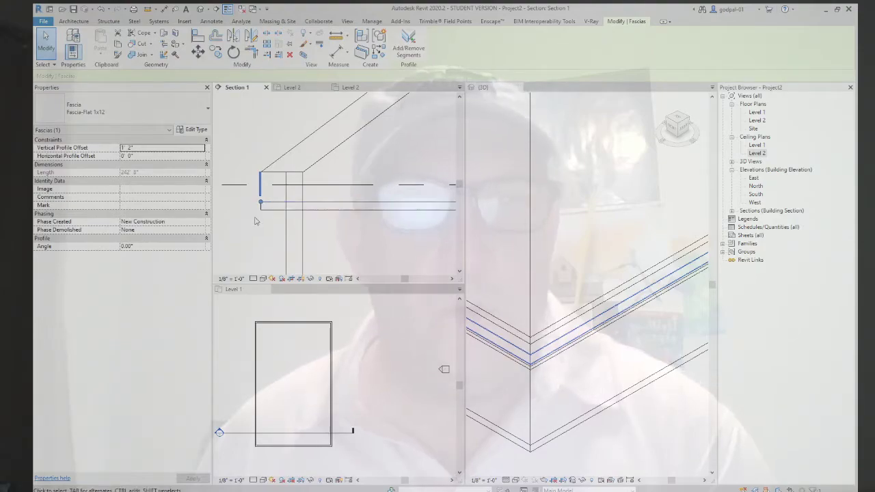
pyautogui.click(247, 244)
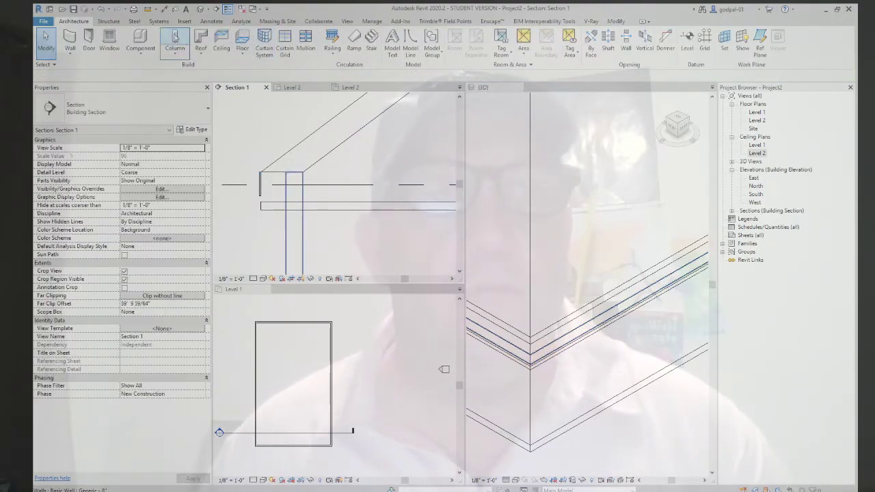
# Add aligned dimensions at the eave in Section 1 (1' - 6" and 0' - 11 1/4")
pyautogui.click(206, 22)
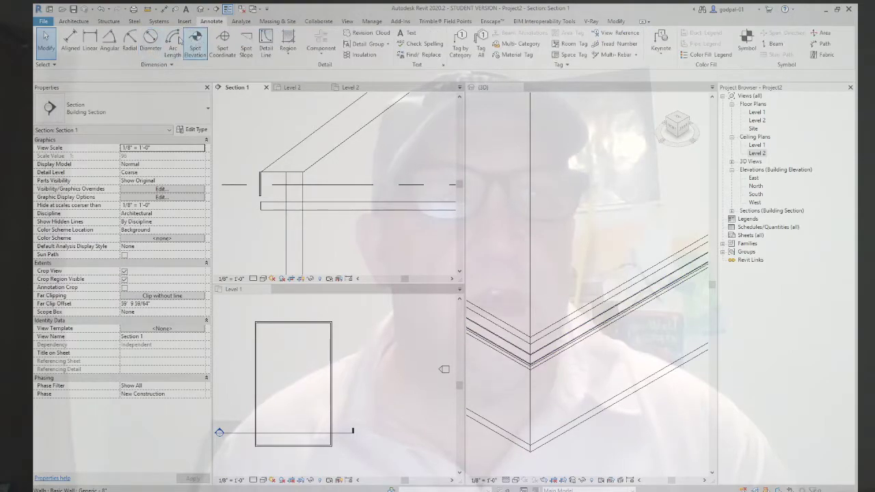
pyautogui.click(74, 46)
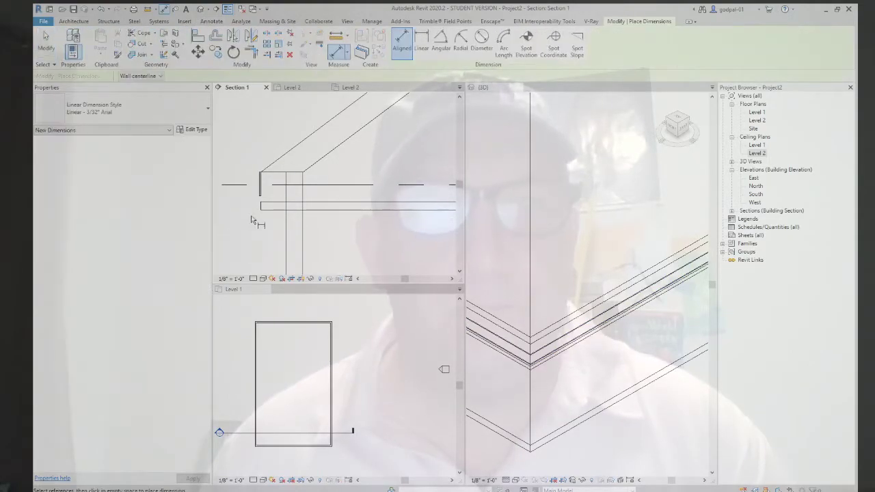
pyautogui.click(265, 213)
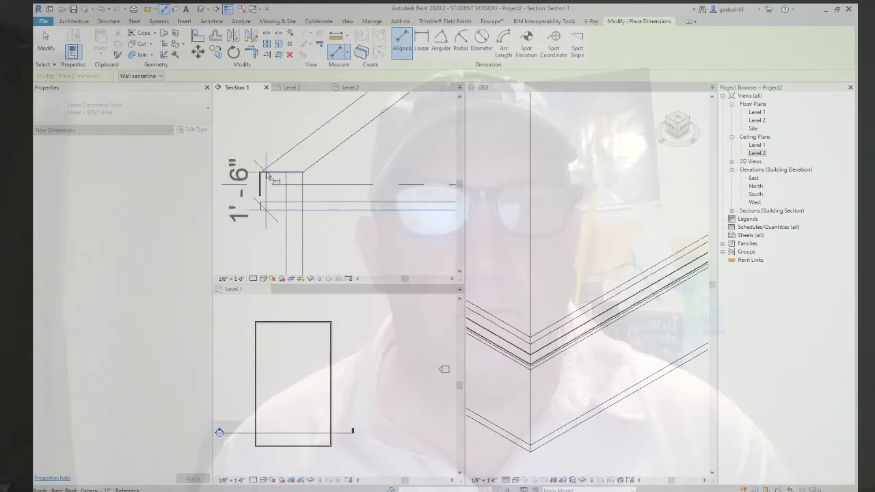
pyautogui.moveTo(272, 179); pyautogui.dragTo(332, 189, button='middle')
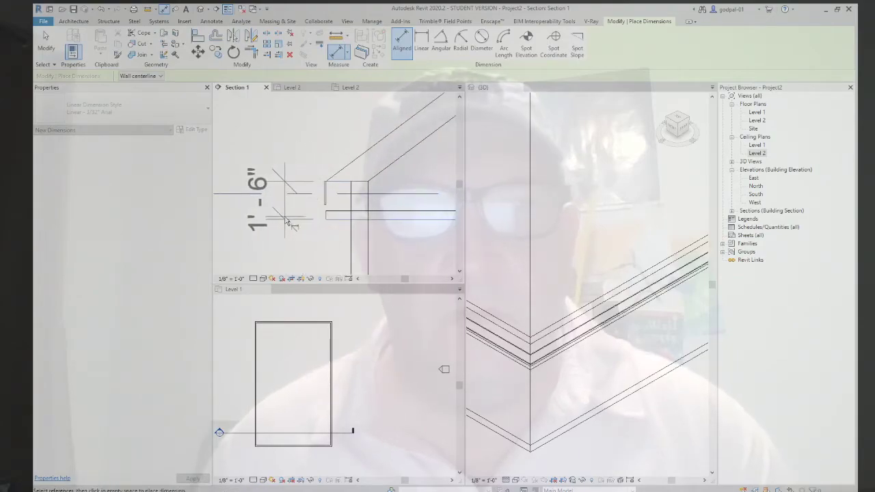
pyautogui.click(286, 240)
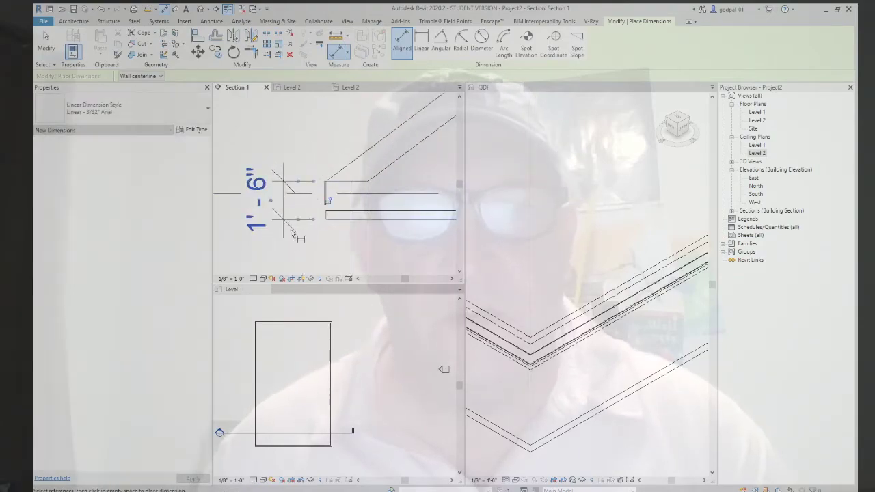
pyautogui.scroll(3, 325, 208)
pyautogui.click(327, 212)
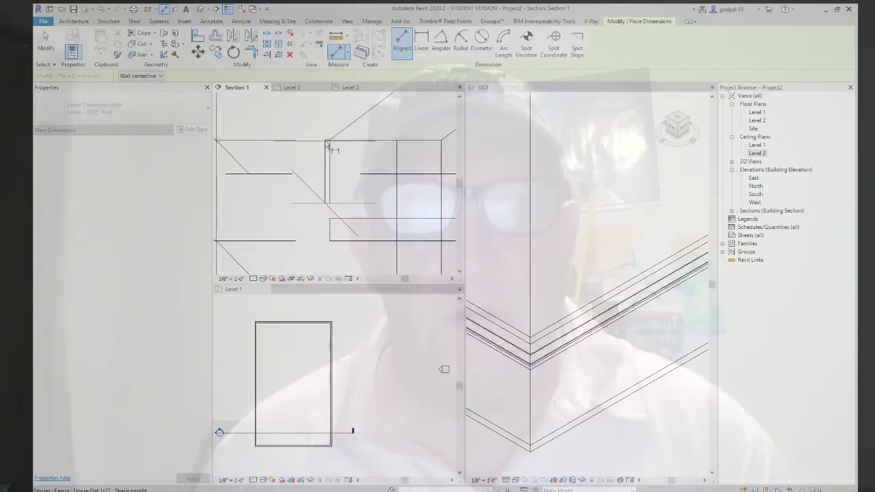
pyautogui.scroll(5, 326, 143)
pyautogui.moveTo(310, 199); pyautogui.dragTo(378, 198, button='middle')
pyautogui.click(267, 230)
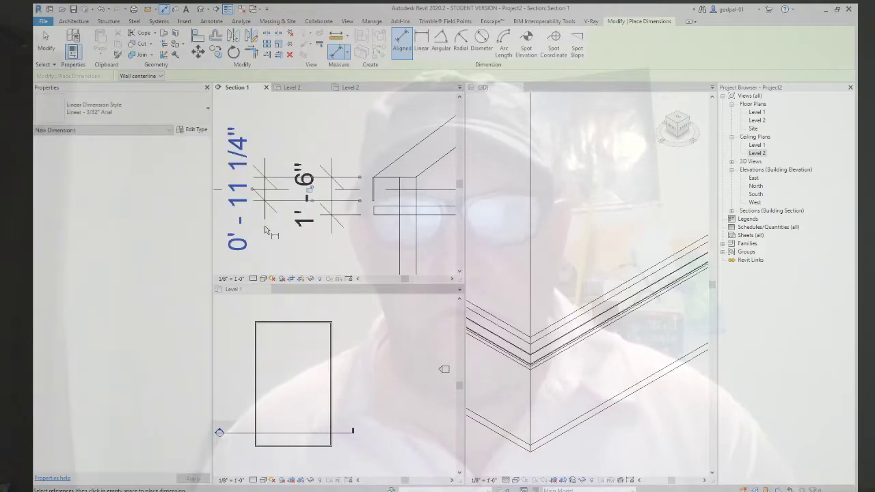
pyautogui.click(384, 211)
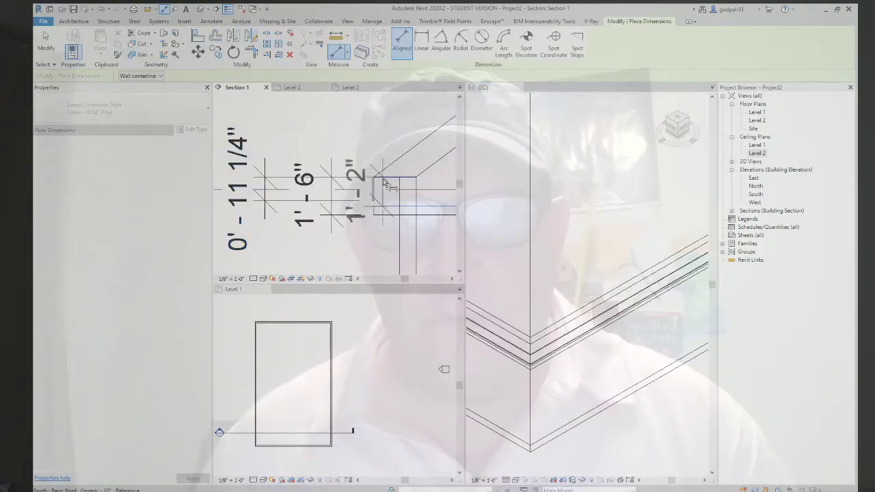
pyautogui.moveTo(429, 194); pyautogui.dragTo(362, 208, button='middle')
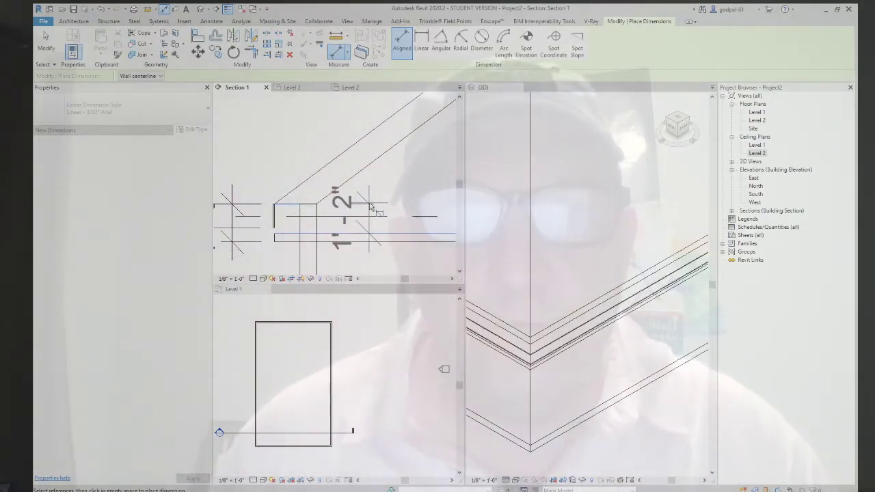
pyautogui.scroll(3, 372, 209)
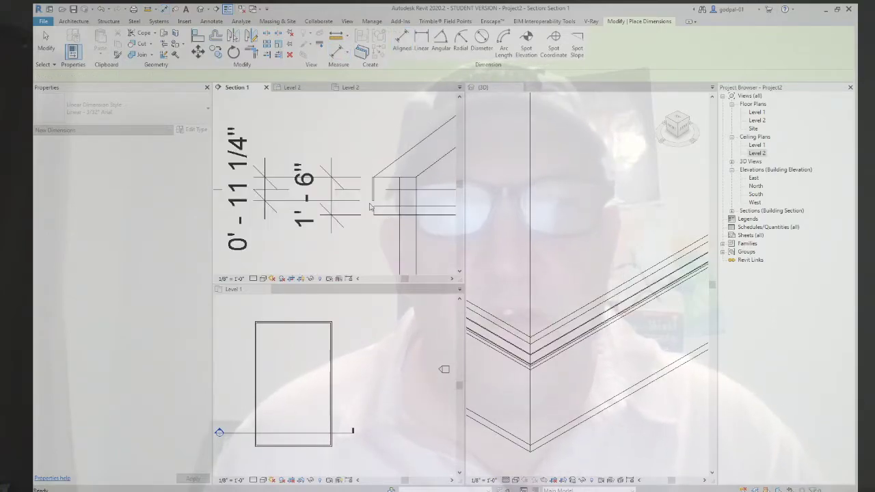
pyautogui.press('Escape')
pyautogui.press('Escape')
# Set the soffit's Height Offset to -0' 9" and the fascia's Vertical Profile Offset to 1' 0"
pyautogui.click(382, 210)
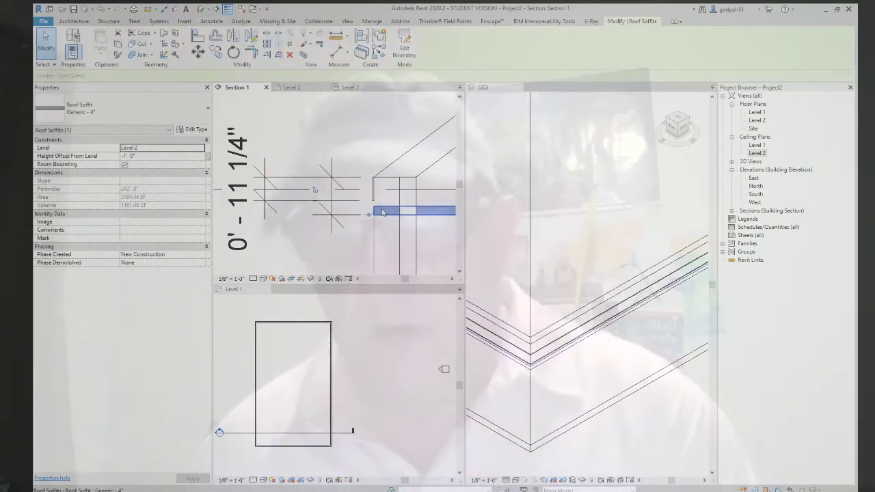
pyautogui.press('Up')
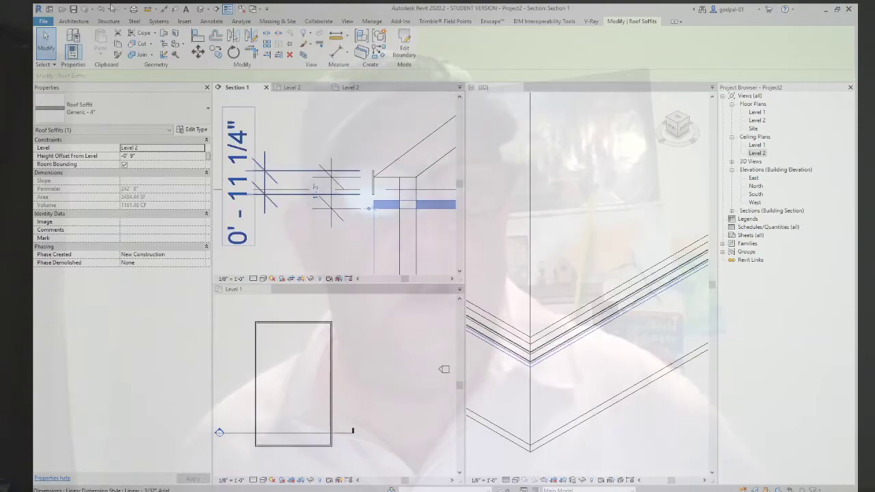
pyautogui.press('Escape')
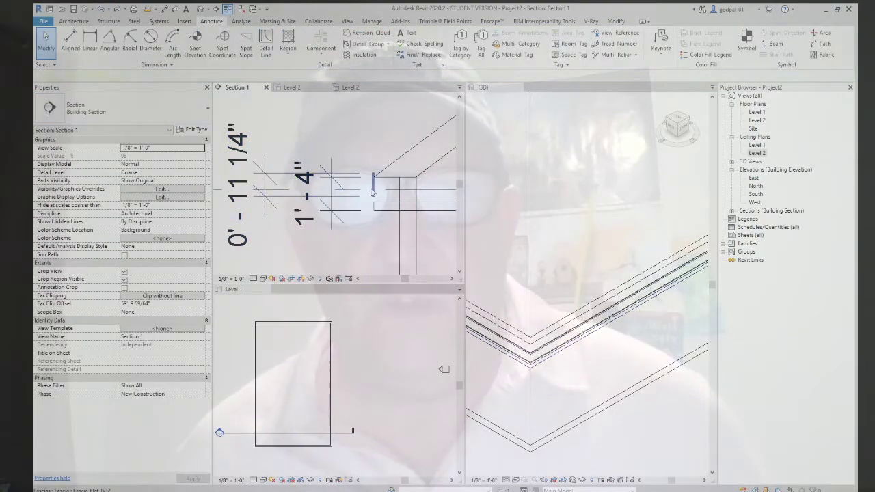
pyautogui.click(373, 188)
pyautogui.press('Down')
# Nudge the roof soffit's Height Offset From Level up
pyautogui.press('Escape')
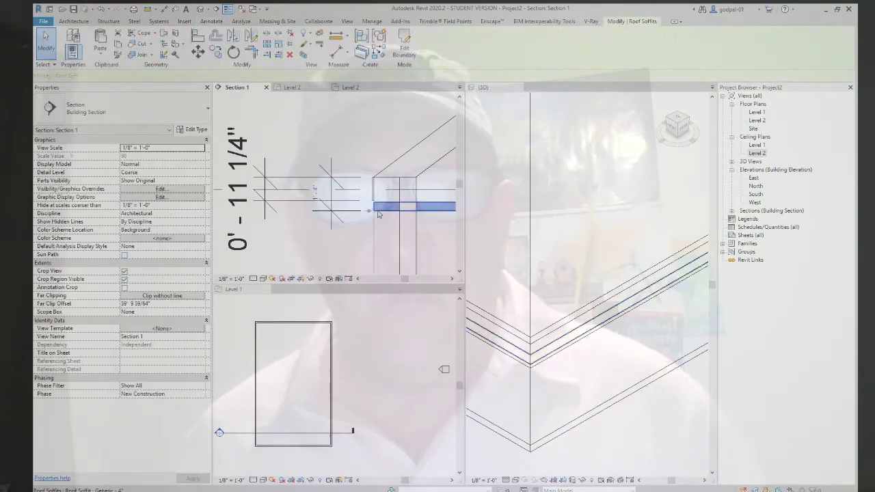
pyautogui.click(378, 213)
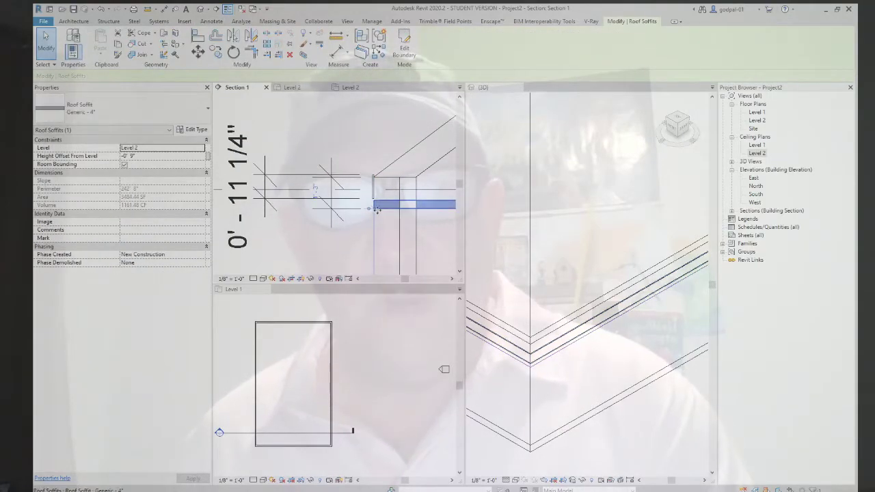
pyautogui.press('Up')
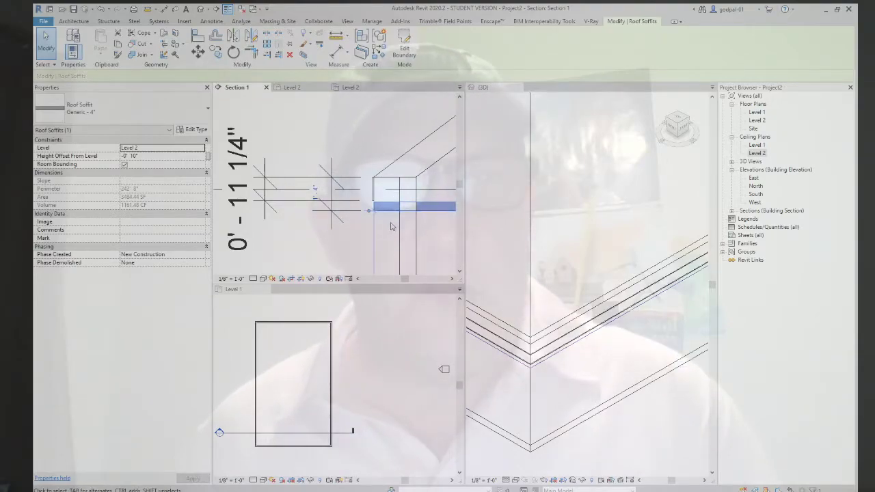
pyautogui.press('Escape')
# Give the fascia a Horizontal Profile Offset of -0' 3"
pyautogui.click(375, 195)
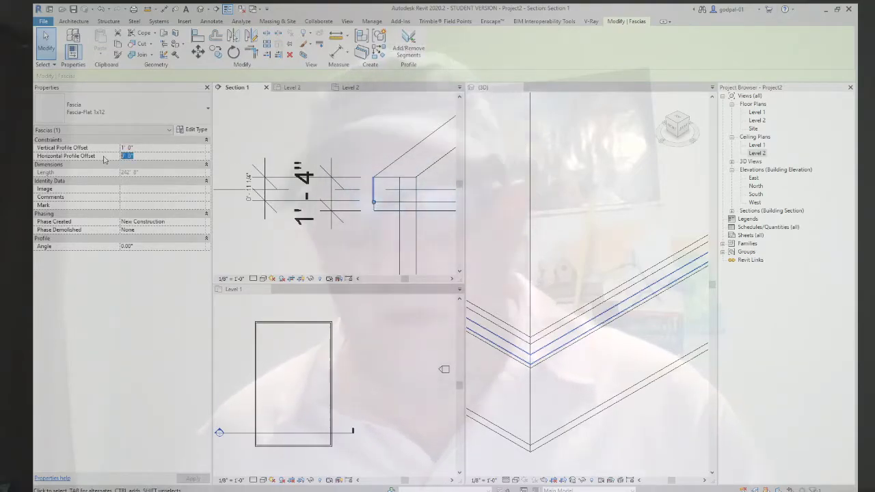
pyautogui.write('-3"')
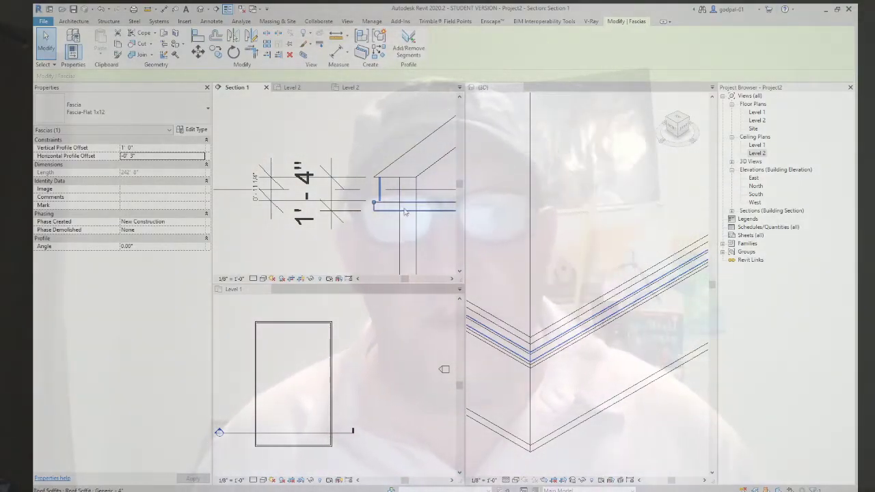
pyautogui.press('Escape')
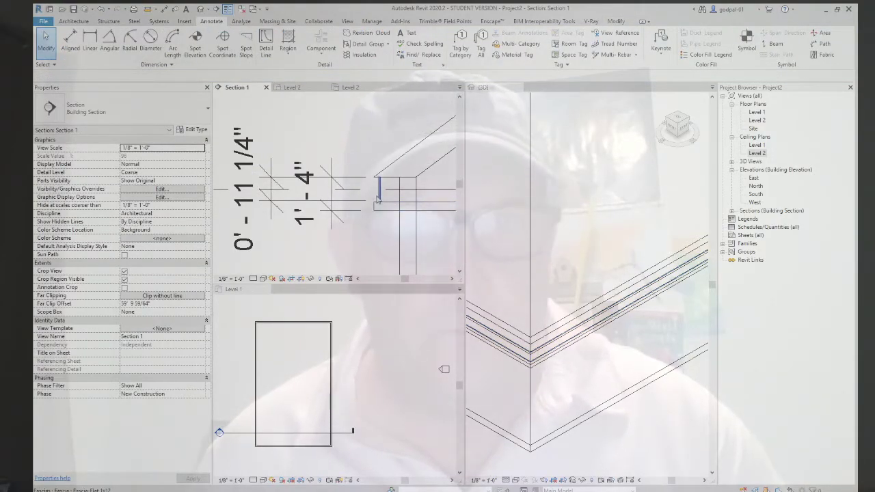
# Check the fascia in Section 1 and the roof soffit in the 3D view
pyautogui.click(379, 198)
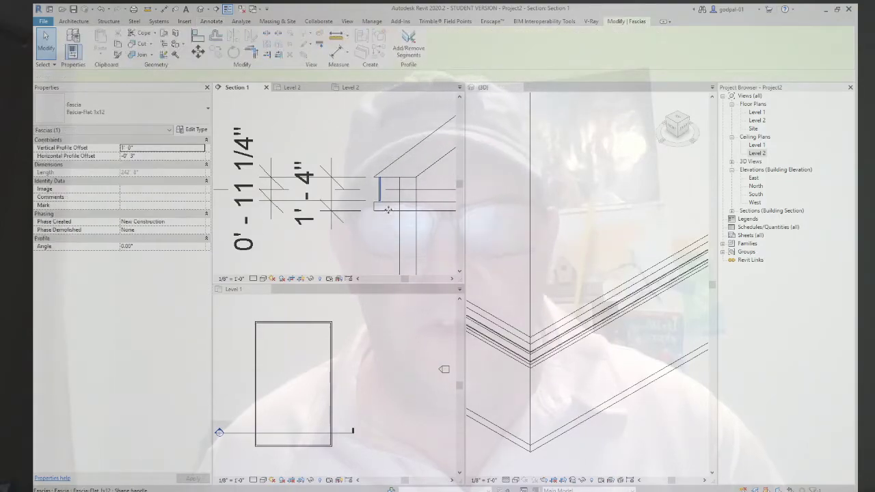
pyautogui.press('Escape')
pyautogui.click(550, 355)
pyautogui.click(552, 356)
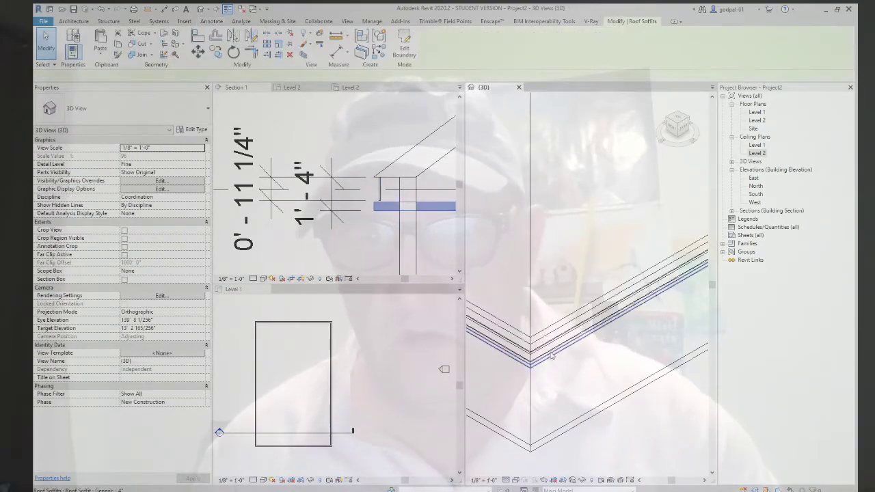
pyautogui.press('Escape')
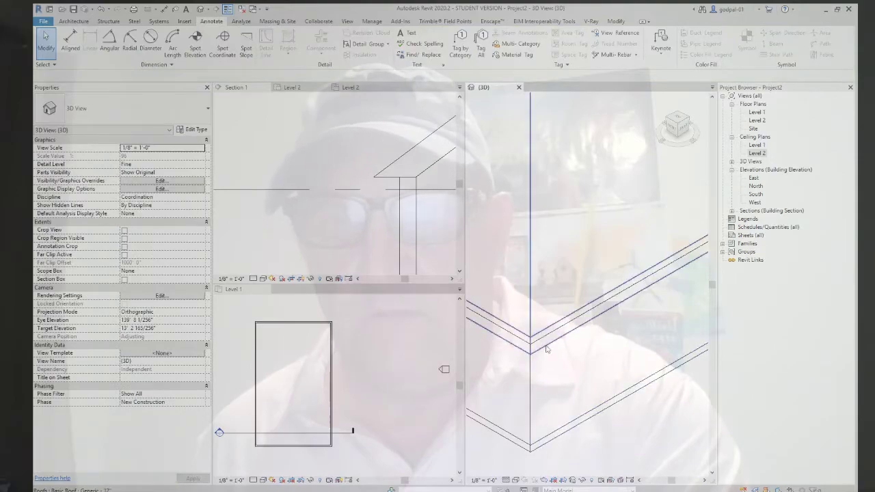
pyautogui.click(385, 221)
pyautogui.scroll(-4, 386, 222)
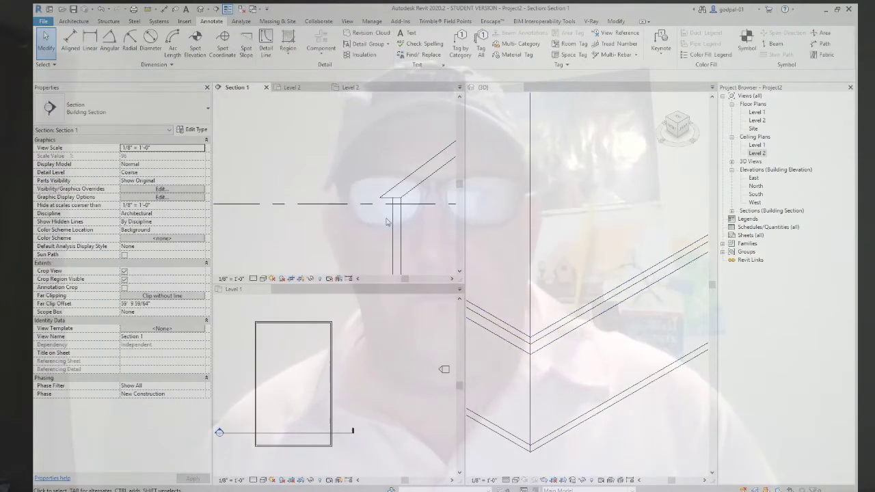
pyautogui.scroll(-3, 391, 226)
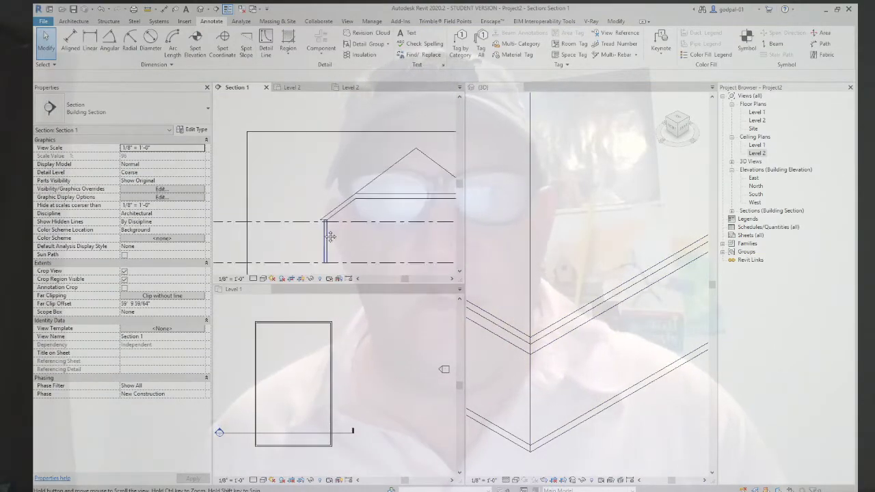
# Start a Gutter - Bevel 5" x 5" and center the building in the Level 2 floor plan
pyautogui.click(73, 22)
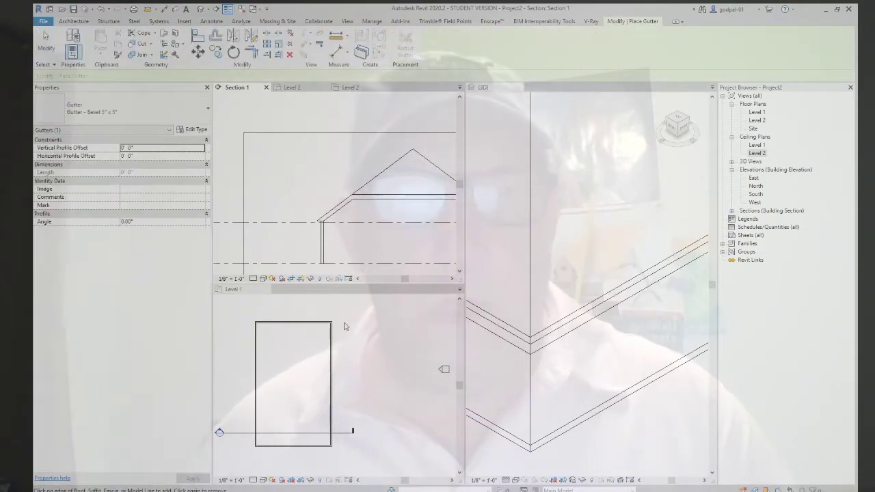
pyautogui.click(296, 89)
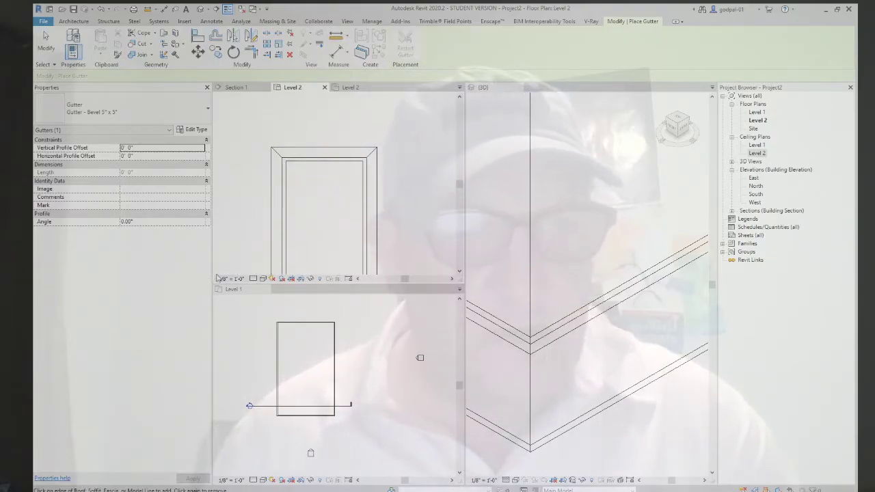
pyautogui.scroll(-1, 223, 273)
pyautogui.moveTo(223, 274); pyautogui.dragTo(252, 261, button='middle')
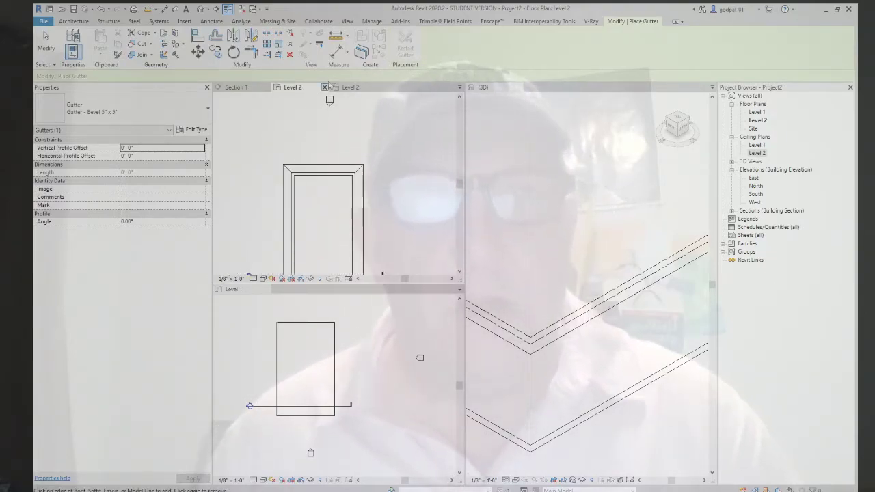
pyautogui.click(348, 21)
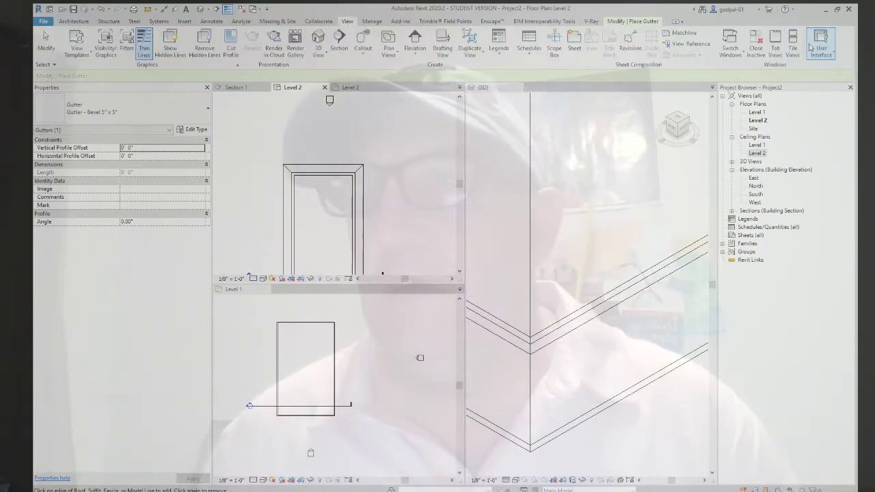
# Tile all open views with WT and fit each to its contents with ZA
pyautogui.press('w')
pyautogui.press('t')
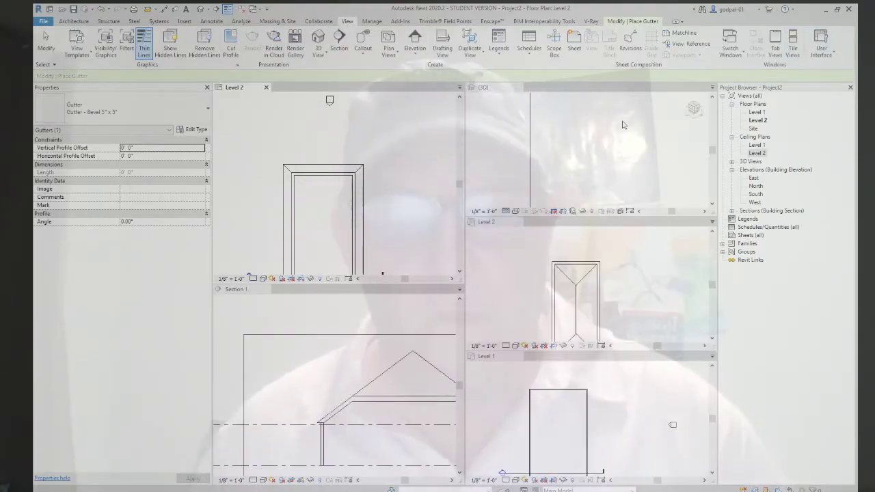
pyautogui.press('z')
pyautogui.press('a')
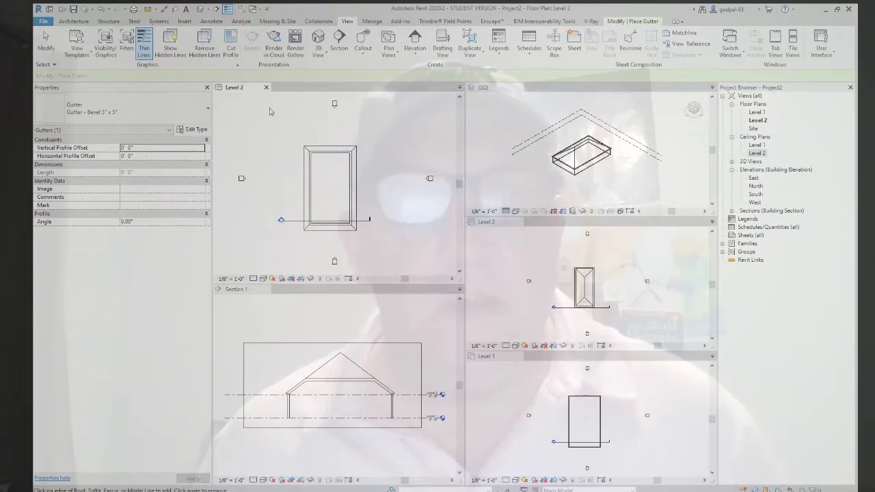
pyautogui.scroll(5, 299, 413)
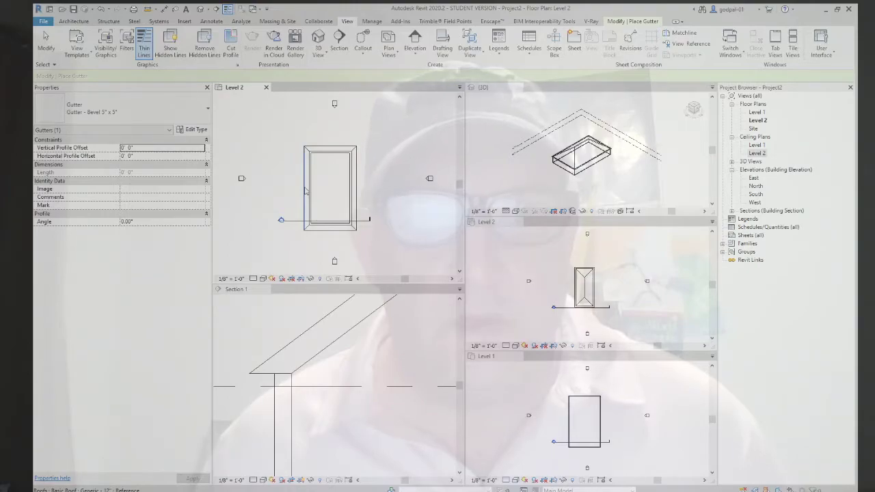
# Run the Gutter - Bevel 5" x 5" along the whole chain of roof edges
pyautogui.press('Tab')
pyautogui.click(306, 191)
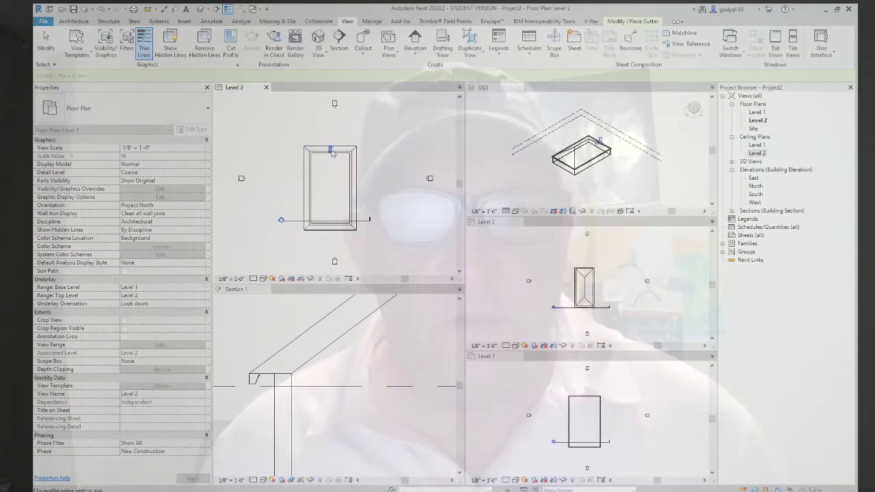
pyautogui.press('Escape')
pyautogui.press('Escape')
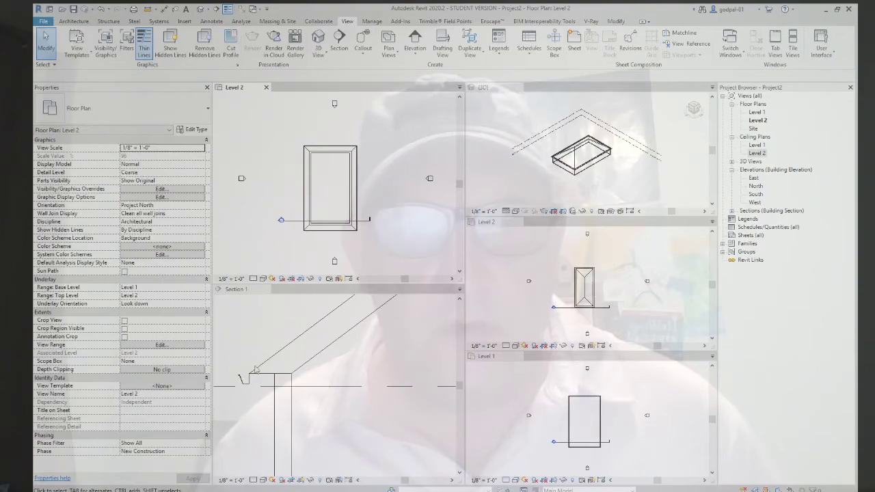
pyautogui.click(335, 319)
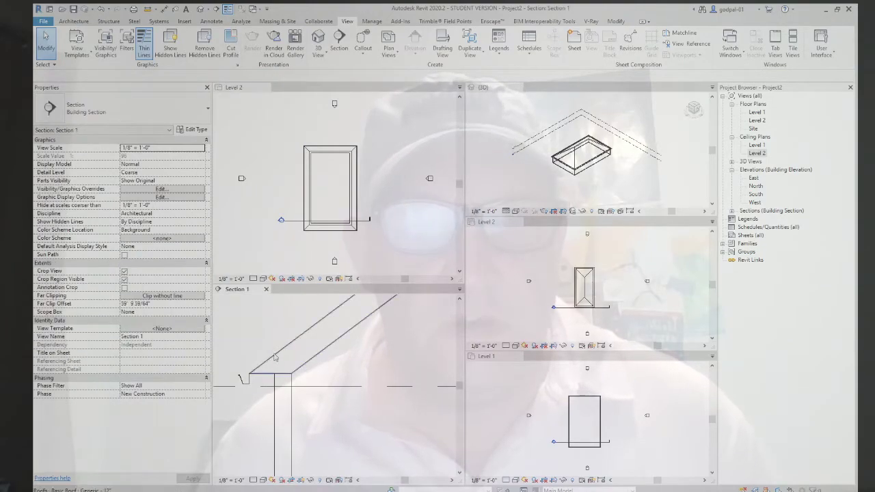
pyautogui.click(275, 356)
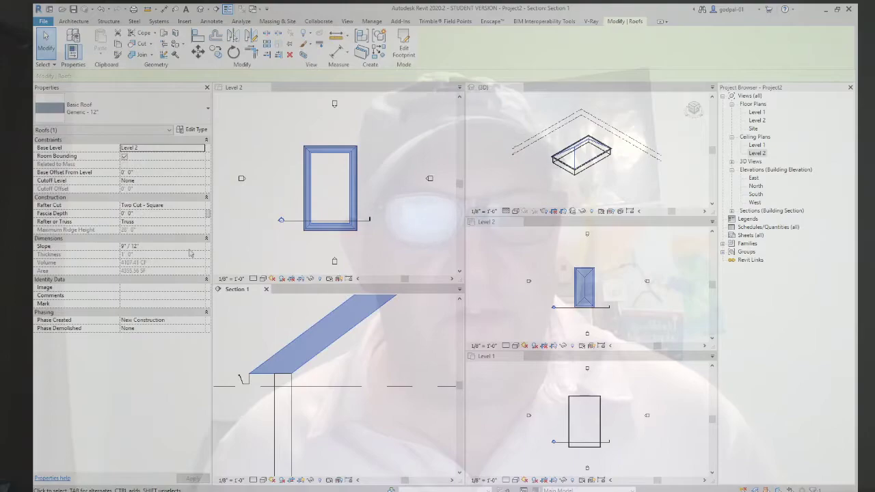
pyautogui.click(146, 216)
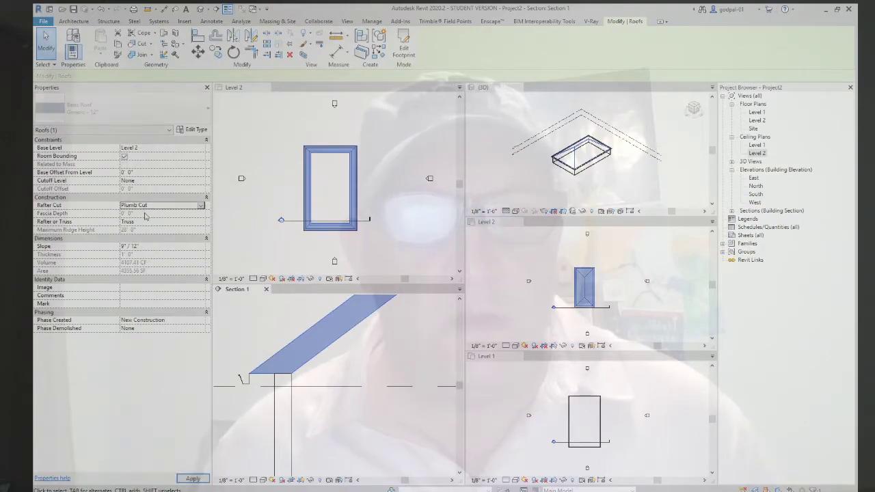
pyautogui.click(205, 476)
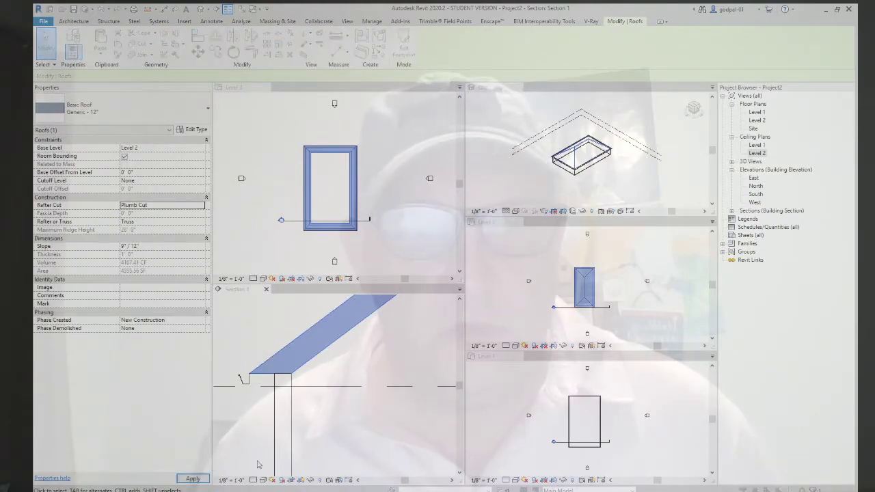
pyautogui.click(240, 380)
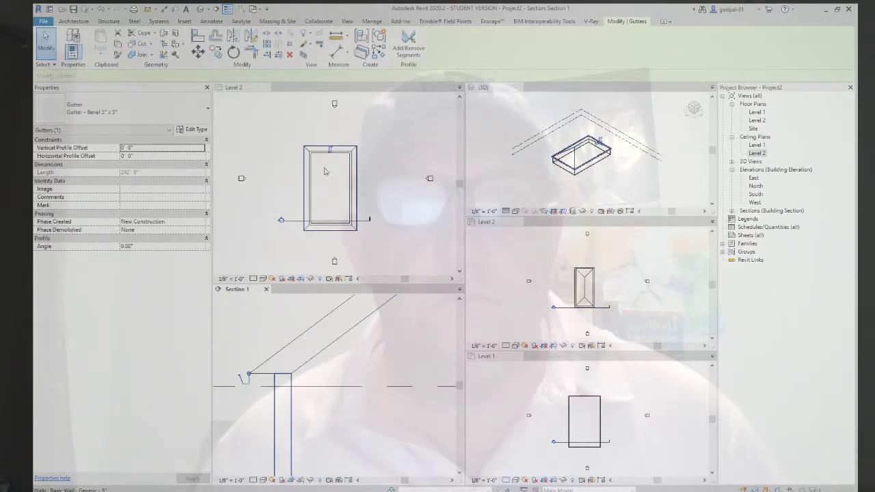
pyautogui.click(393, 191)
pyautogui.click(393, 194)
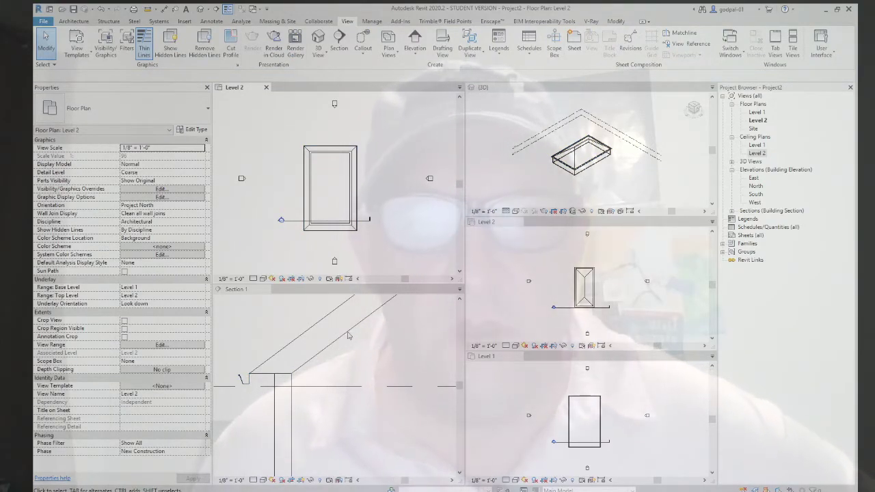
pyautogui.click(372, 349)
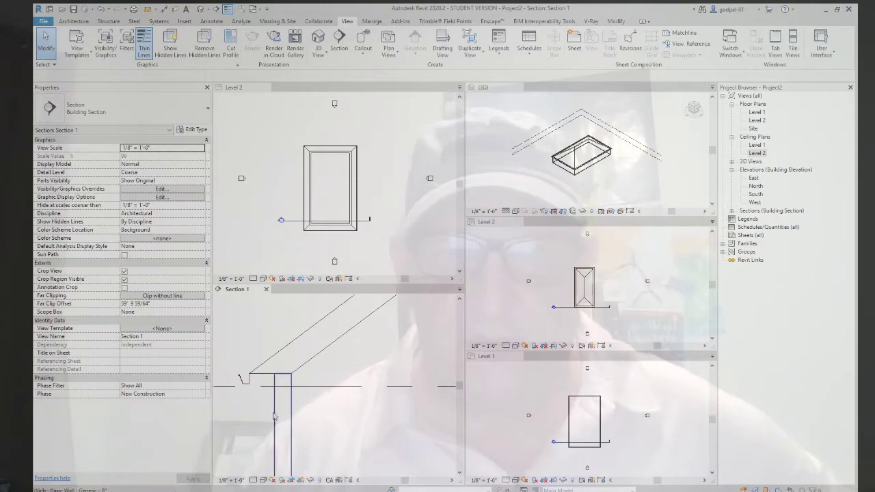
# Change the section's wall to Exterior - Brick and CMU on MTL. Stud
pyautogui.moveTo(304, 368); pyautogui.dragTo(326, 316, button='middle')
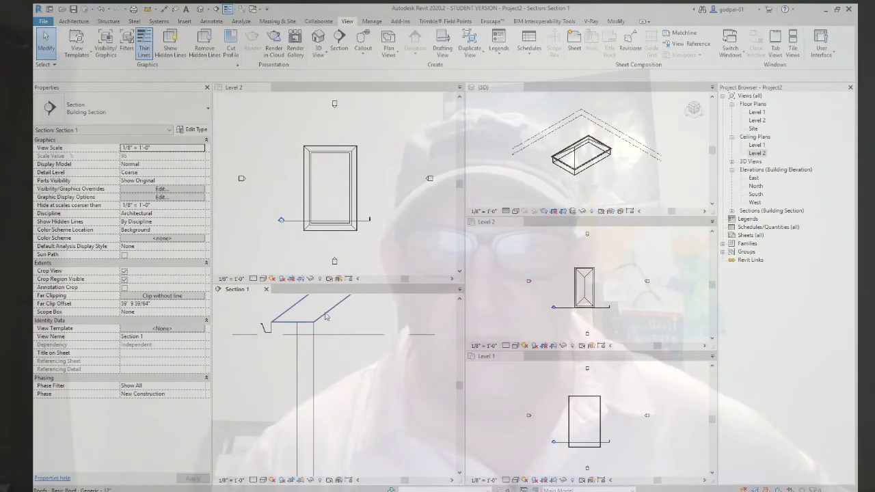
pyautogui.click(305, 342)
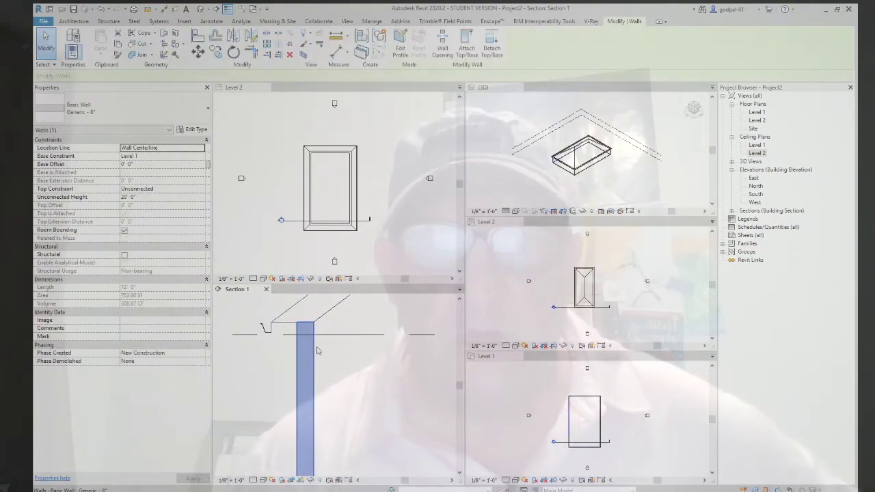
pyautogui.click(206, 109)
pyautogui.click(117, 171)
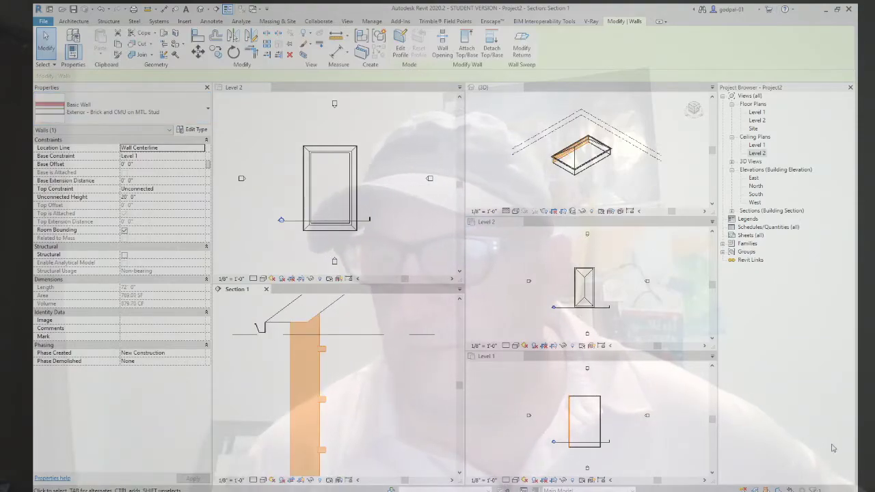
pyautogui.scroll(-4, 306, 384)
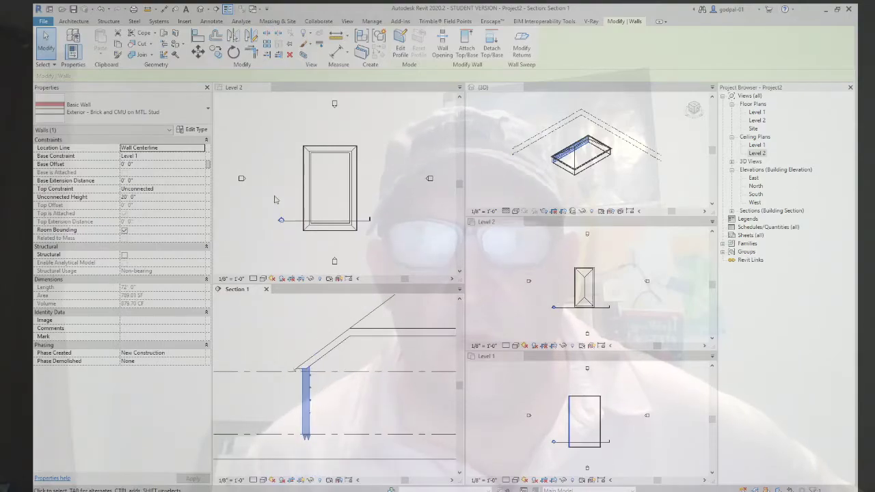
# Open the Level 1 floor plan, then return to Section 1 and select the roof
pyautogui.doubleClick(757, 113)
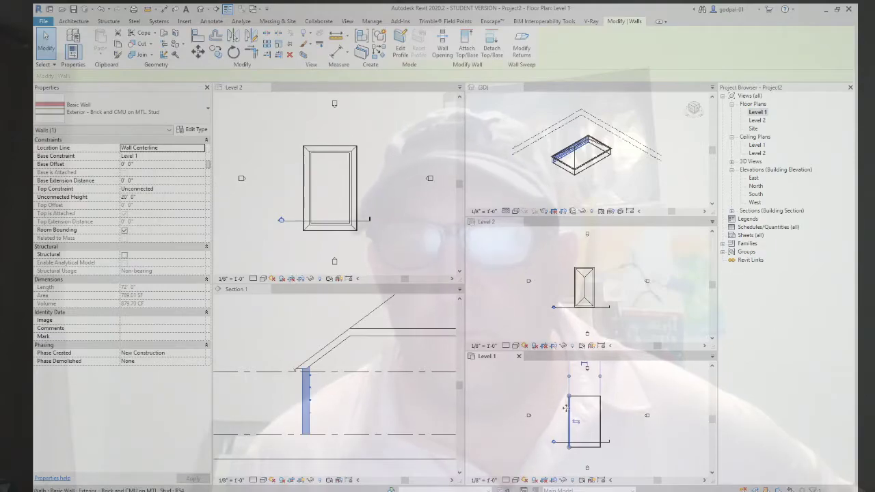
pyautogui.click(322, 417)
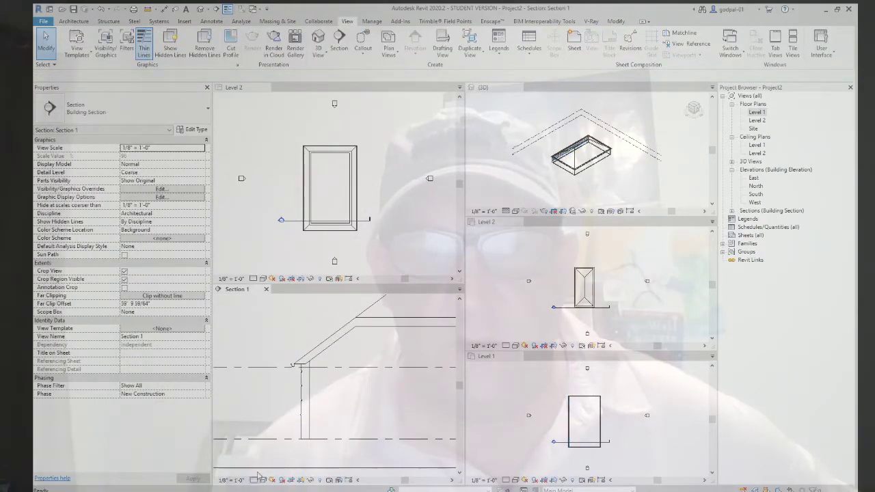
pyautogui.scroll(3, 300, 383)
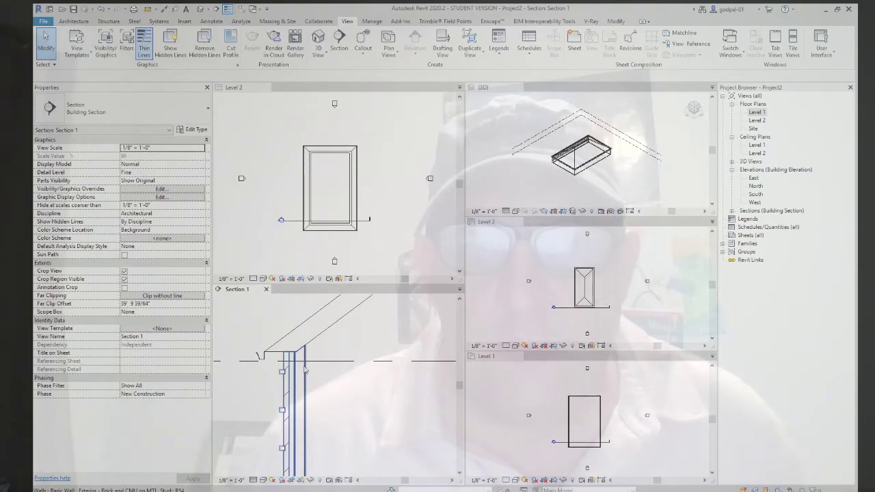
pyautogui.click(313, 323)
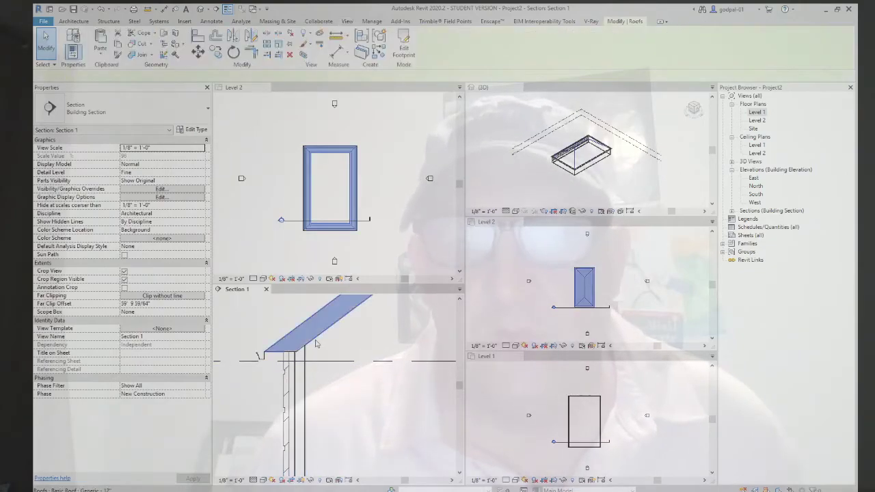
# Edit the roof type's structure layers so the eave in Section 1 shows a layered build-up
pyautogui.click(193, 130)
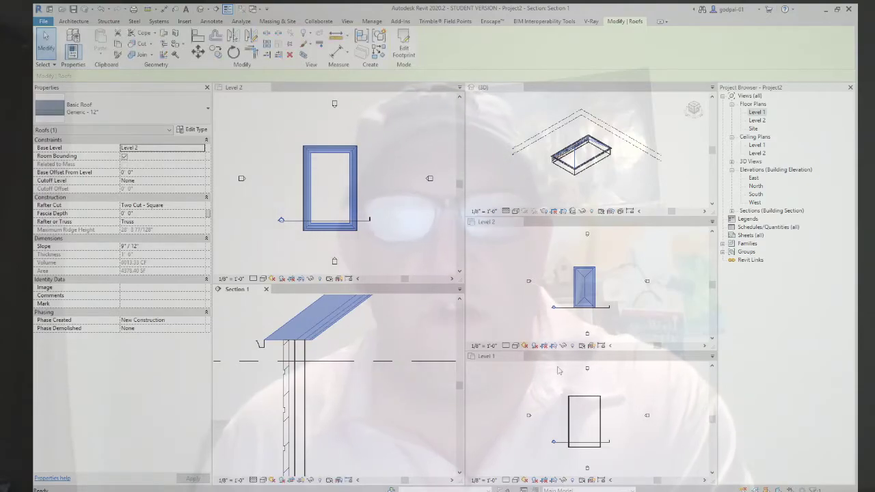
pyautogui.click(324, 407)
pyautogui.scroll(3, 316, 342)
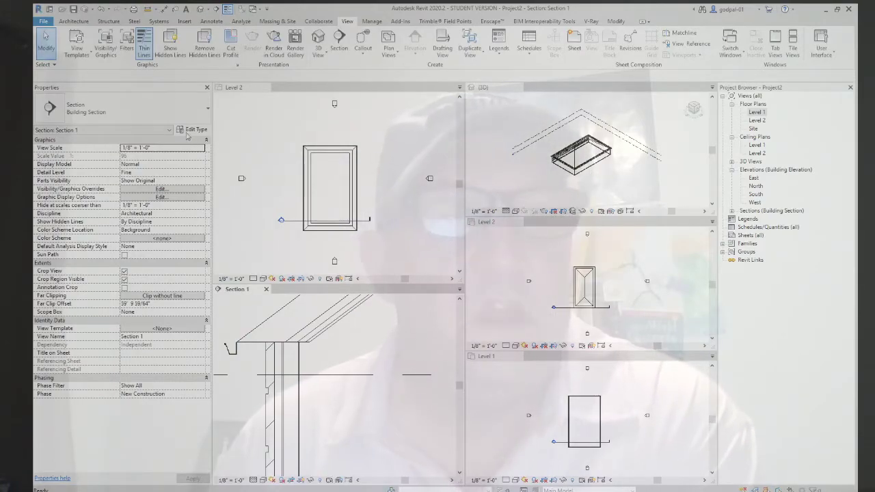
pyautogui.click(275, 313)
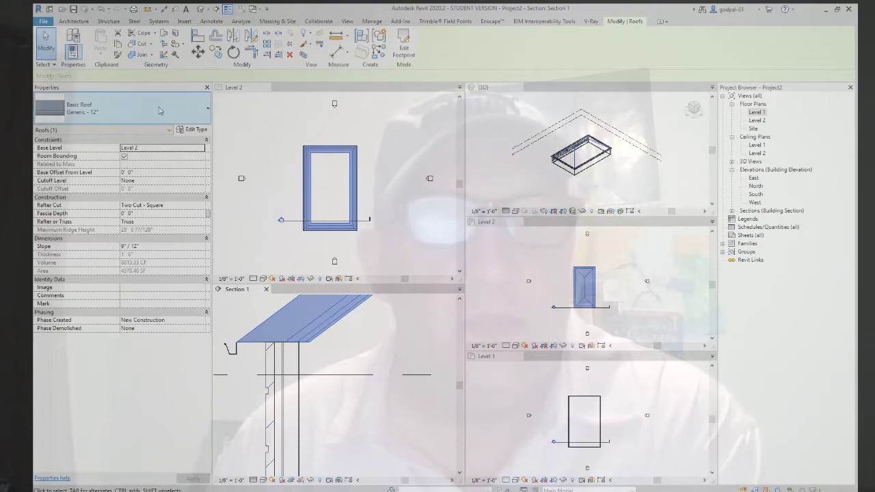